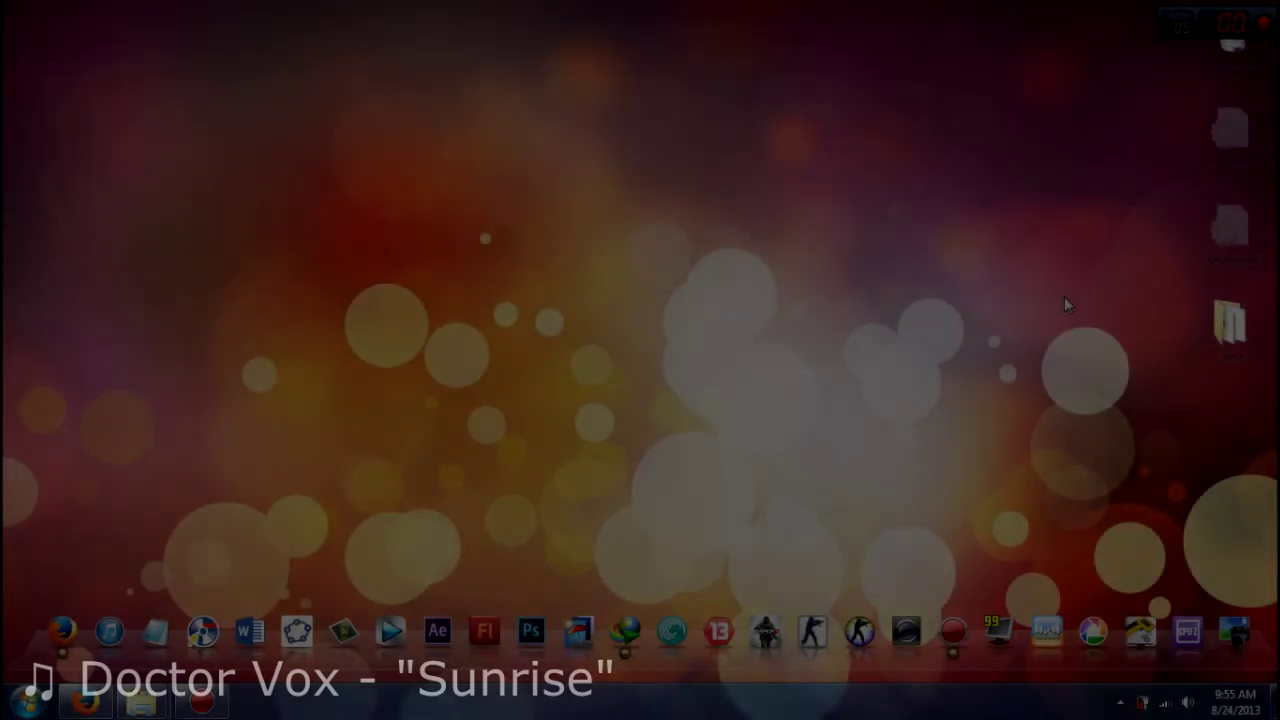
- Play the DreamScene video background and refresh the desktop
{"action": "right_click", "coordinate": [1064, 296]}
{"action": "left_click", "coordinate": [1096, 493]}
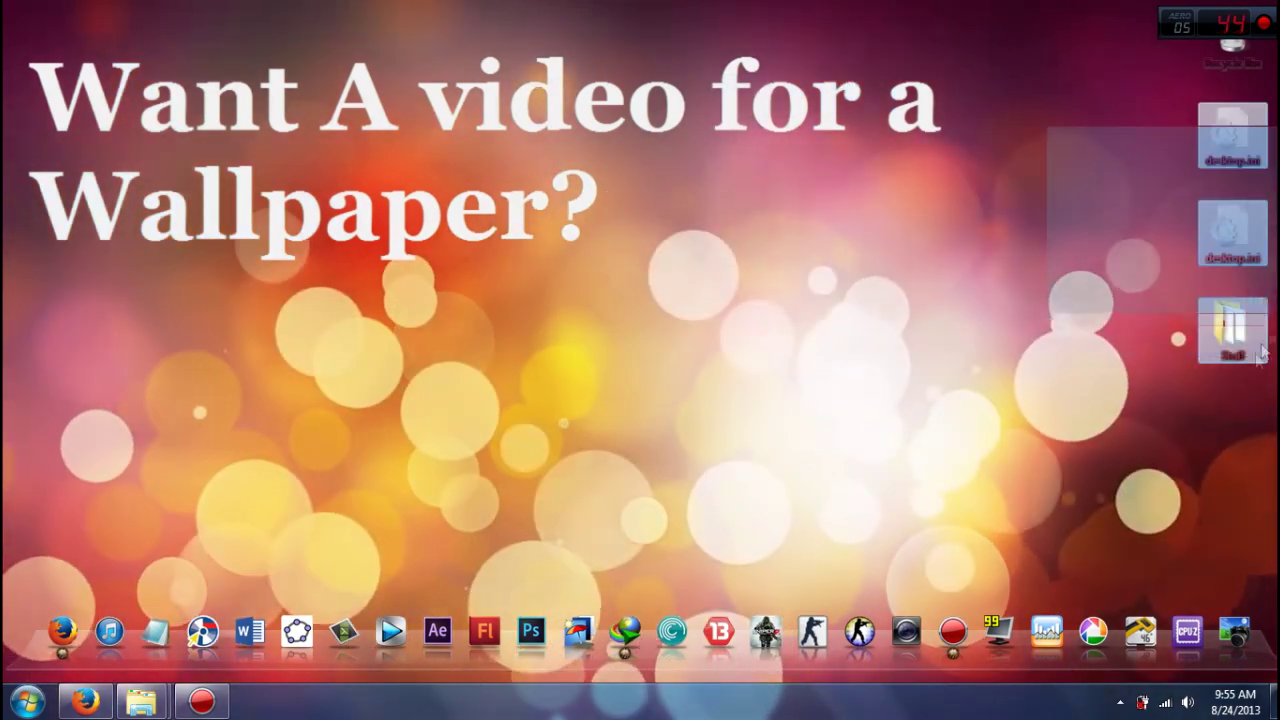
{"action": "right_click", "coordinate": [713, 163]}
{"action": "left_click", "coordinate": [750, 262]}
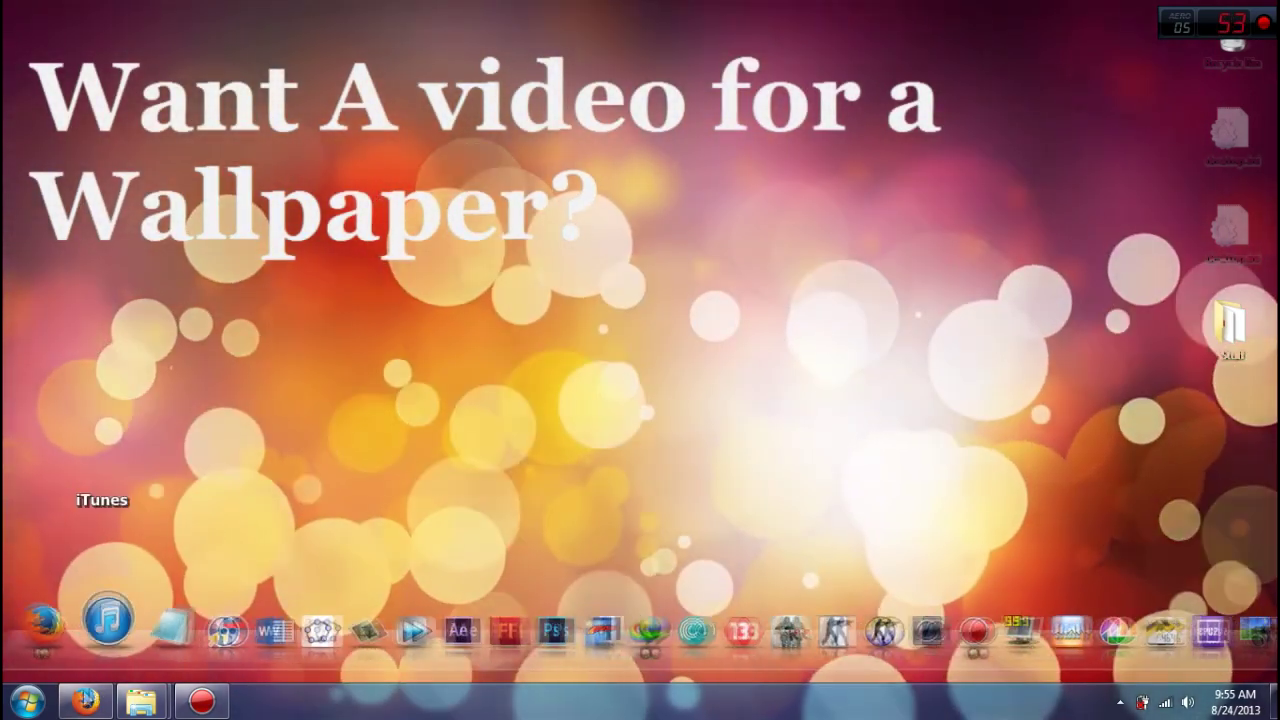
- Switch to Firefox and open the Softpedia download page for Windows 7 DreamScene Activator 1.1
{"action": "left_click", "coordinate": [72, 592]}
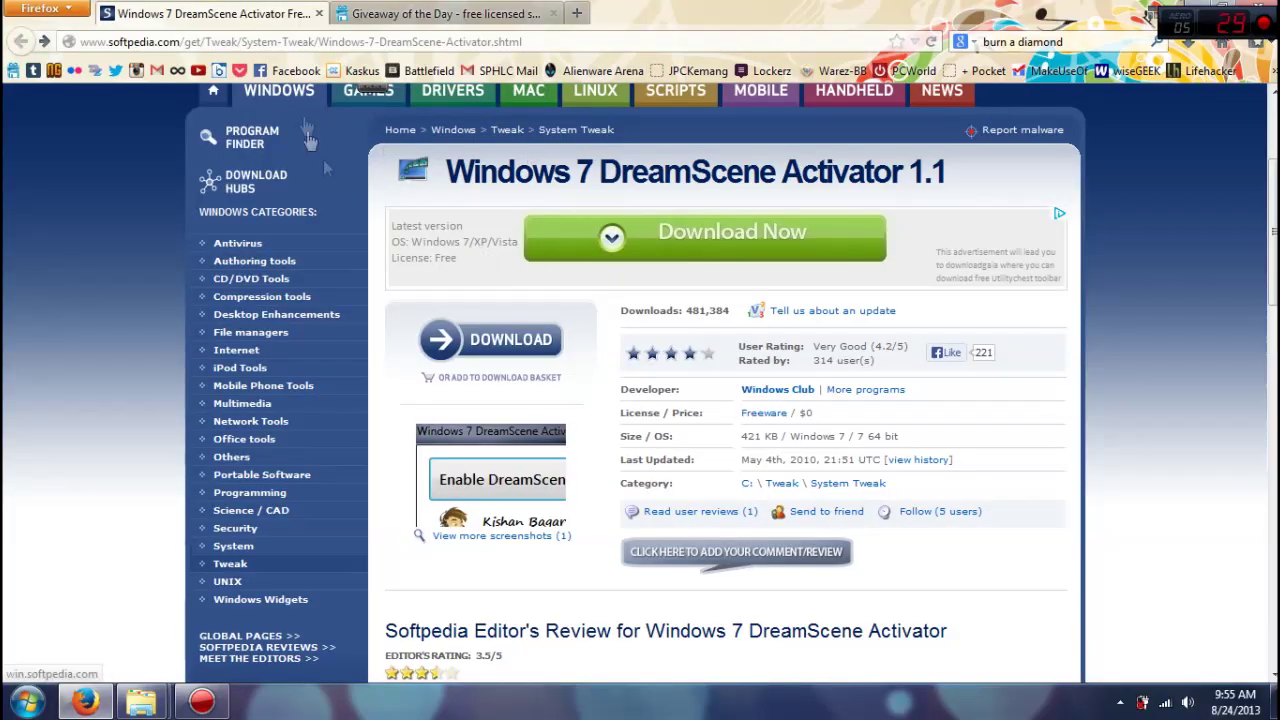
{"action": "scroll", "coordinate": [310, 150], "scroll_direction": "up", "scroll_amount": 3}
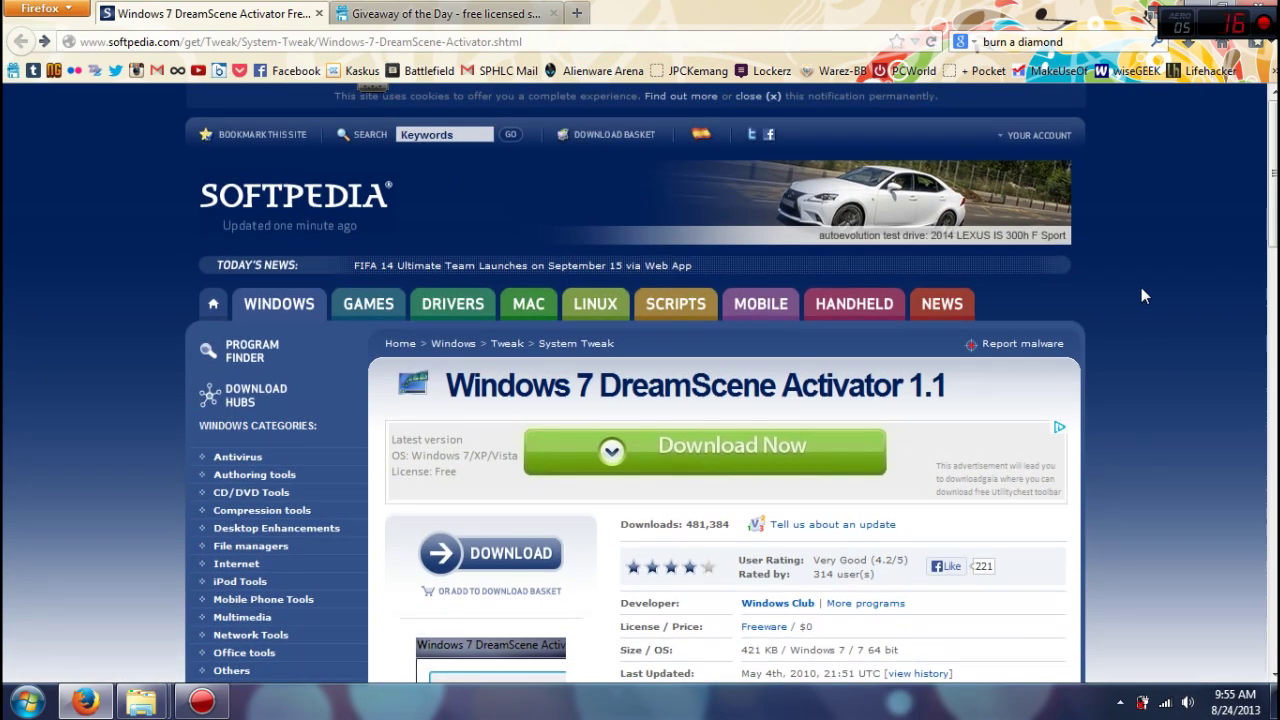
{"action": "scroll", "coordinate": [1171, 265], "scroll_direction": "down", "scroll_amount": 3}
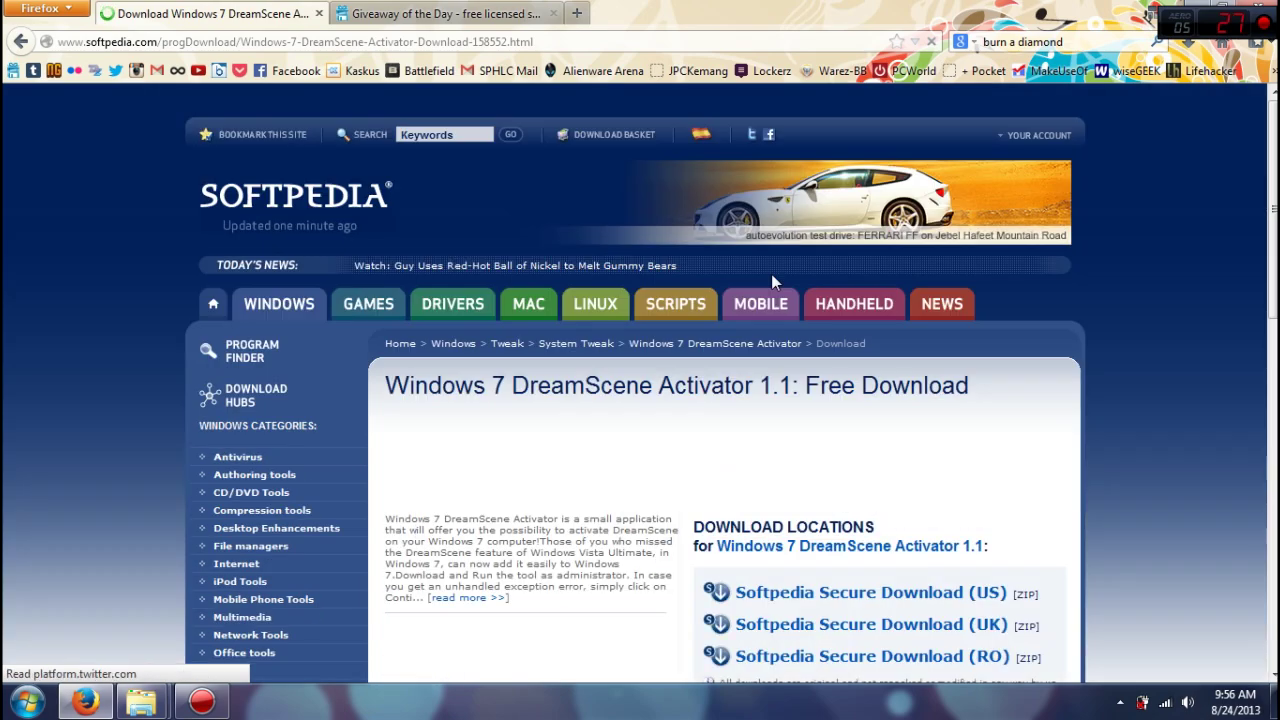
- Download W7DSA.zip from the Softpedia Secure Download (US) mirror and save the file
{"action": "scroll", "coordinate": [775, 252], "scroll_direction": "down", "scroll_amount": 3}
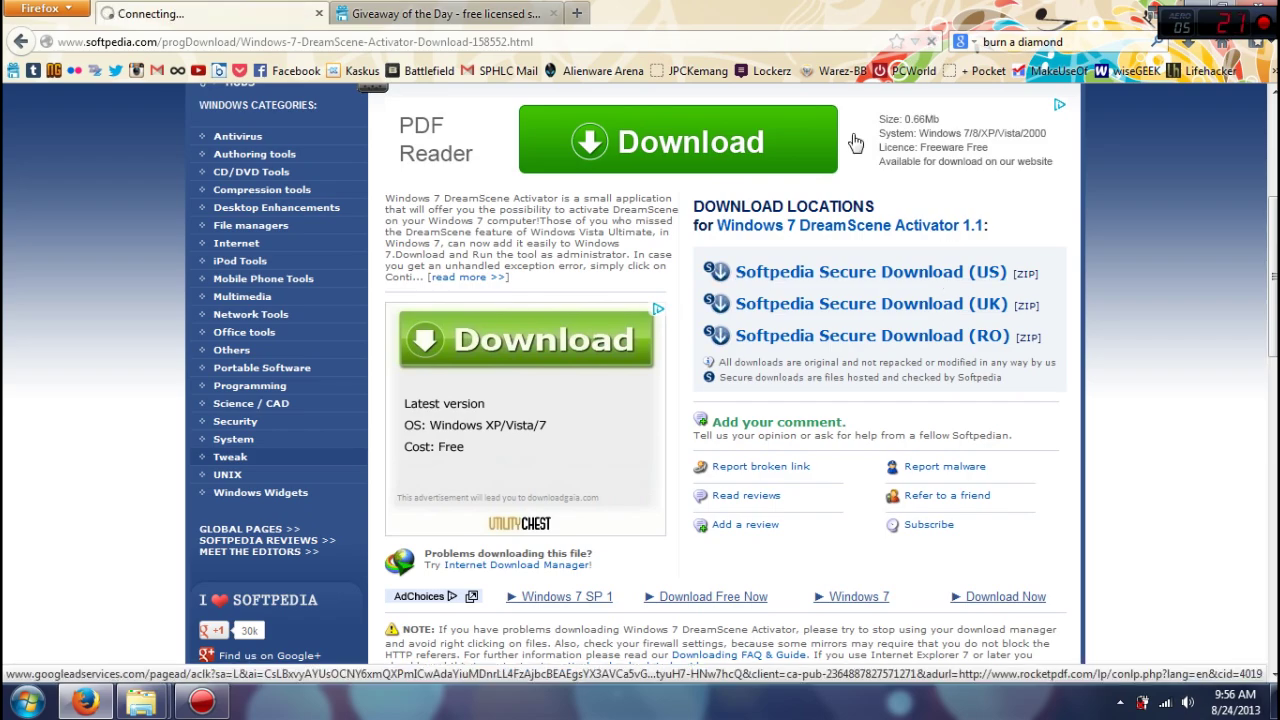
{"action": "scroll", "coordinate": [880, 160], "scroll_direction": "down", "scroll_amount": 2}
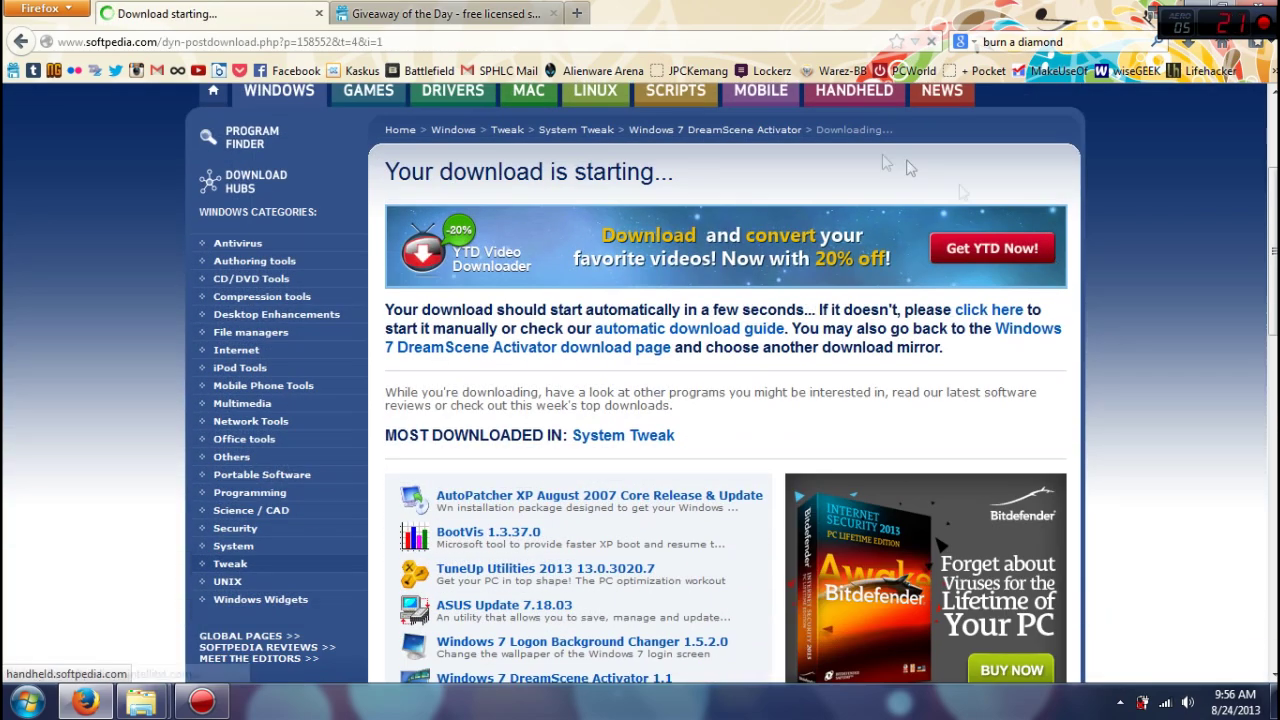
{"action": "scroll", "coordinate": [908, 167], "scroll_direction": "down", "scroll_amount": 1}
{"action": "scroll", "coordinate": [988, 250], "scroll_direction": "up", "scroll_amount": 1}
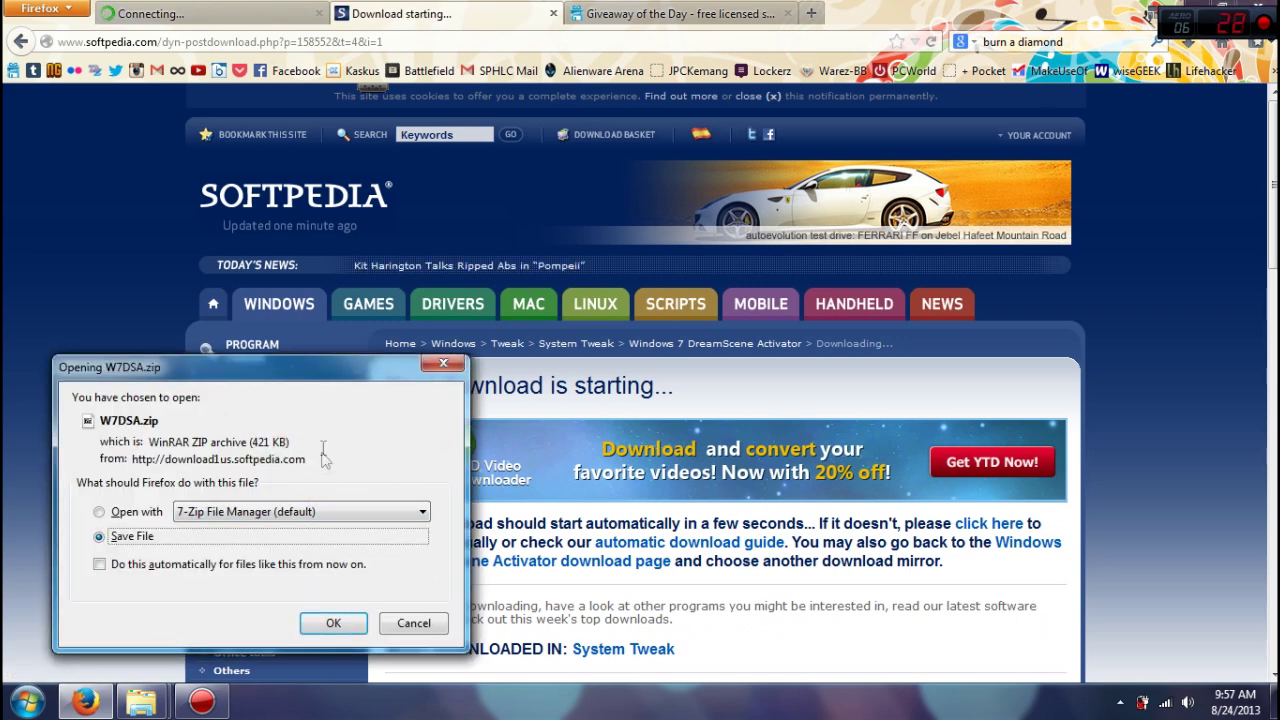
{"action": "left_click", "coordinate": [334, 623]}
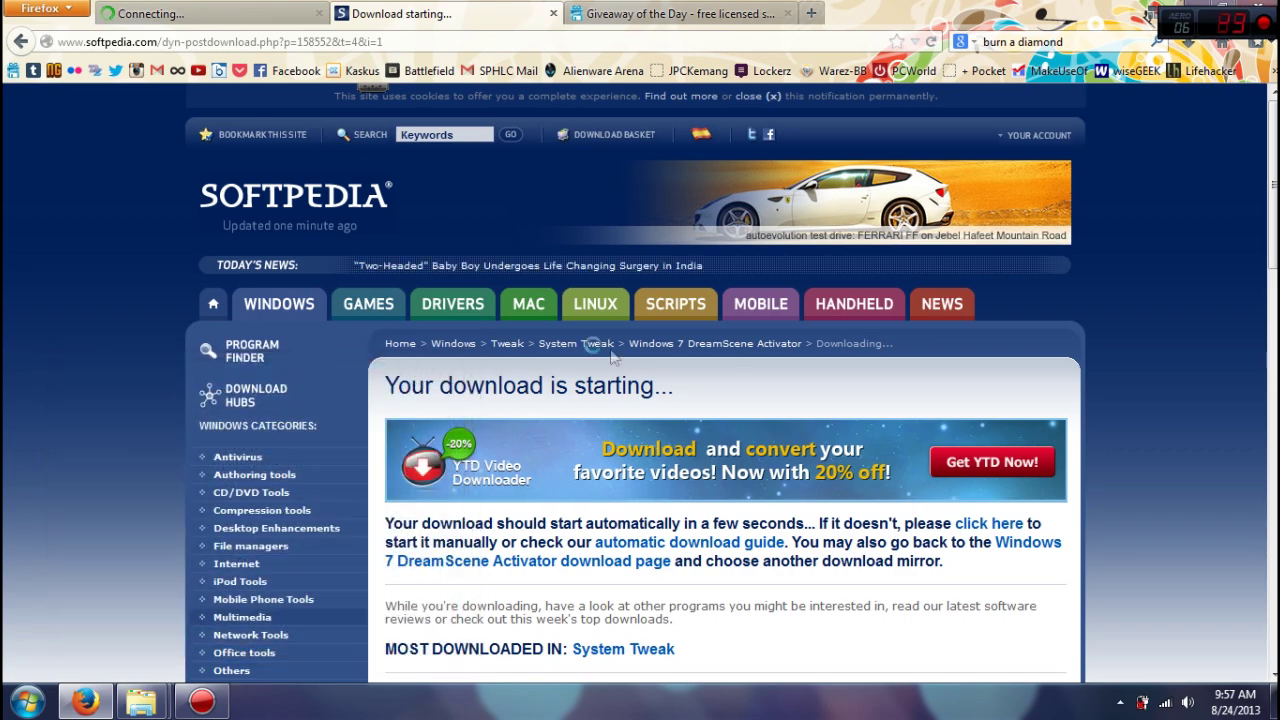
- Open the downloaded W7DSA.zip in 7-Zip, close the downloads library, and snap the archive window to the right half of the display
{"action": "left_click", "coordinate": [470, 418]}
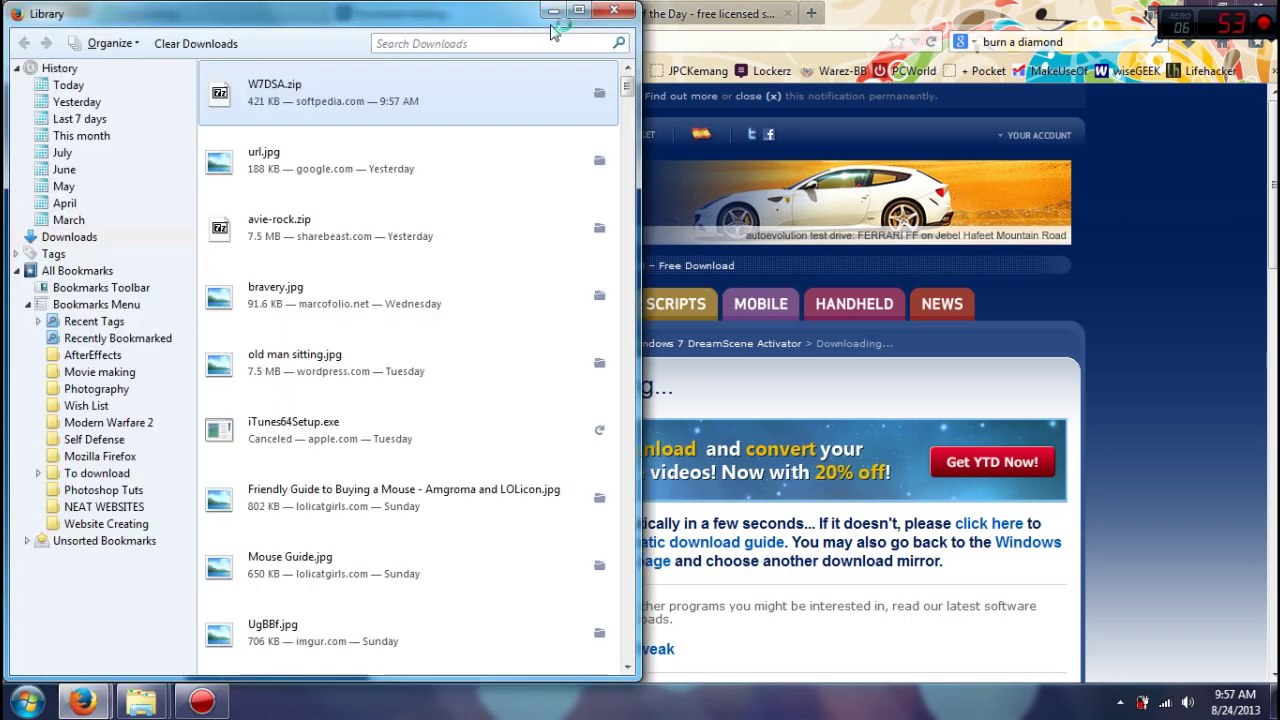
{"action": "double_click", "coordinate": [243, 163]}
{"action": "left_click", "coordinate": [609, 12]}
{"action": "left_click_drag", "start_coordinate": [341, 235], "coordinate": [415, 195]}
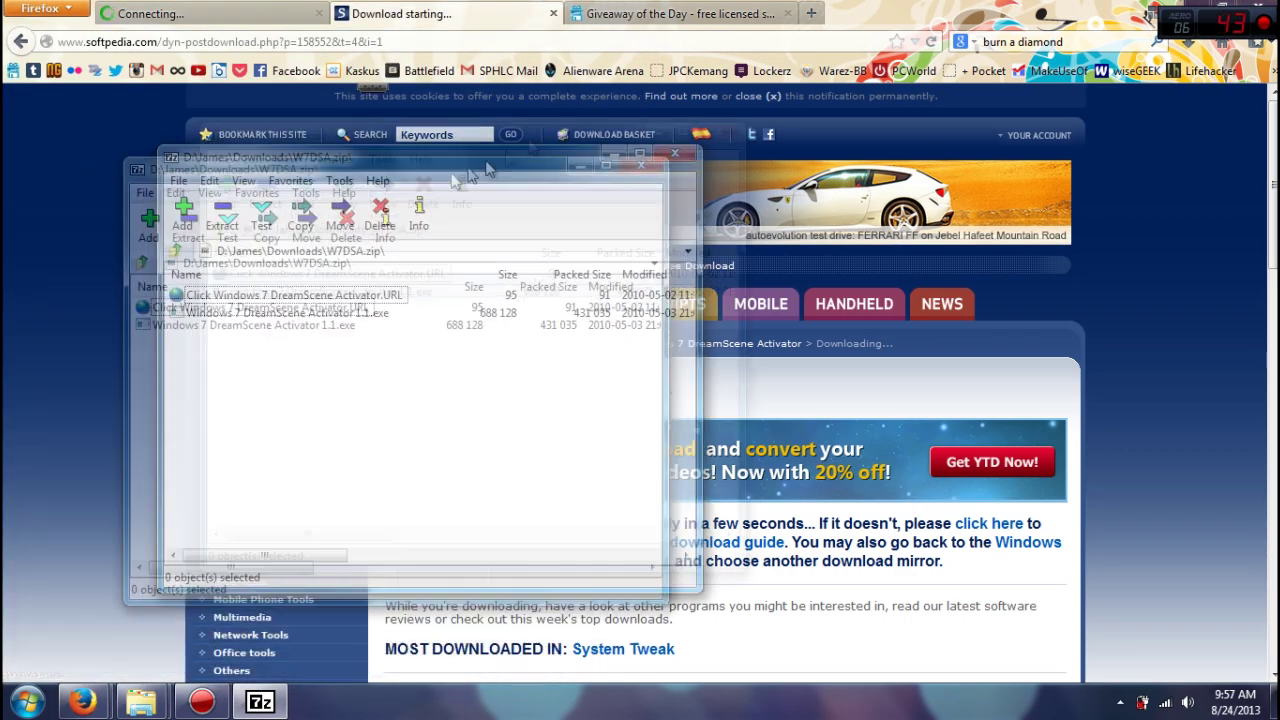
{"action": "key", "text": "super+Right"}
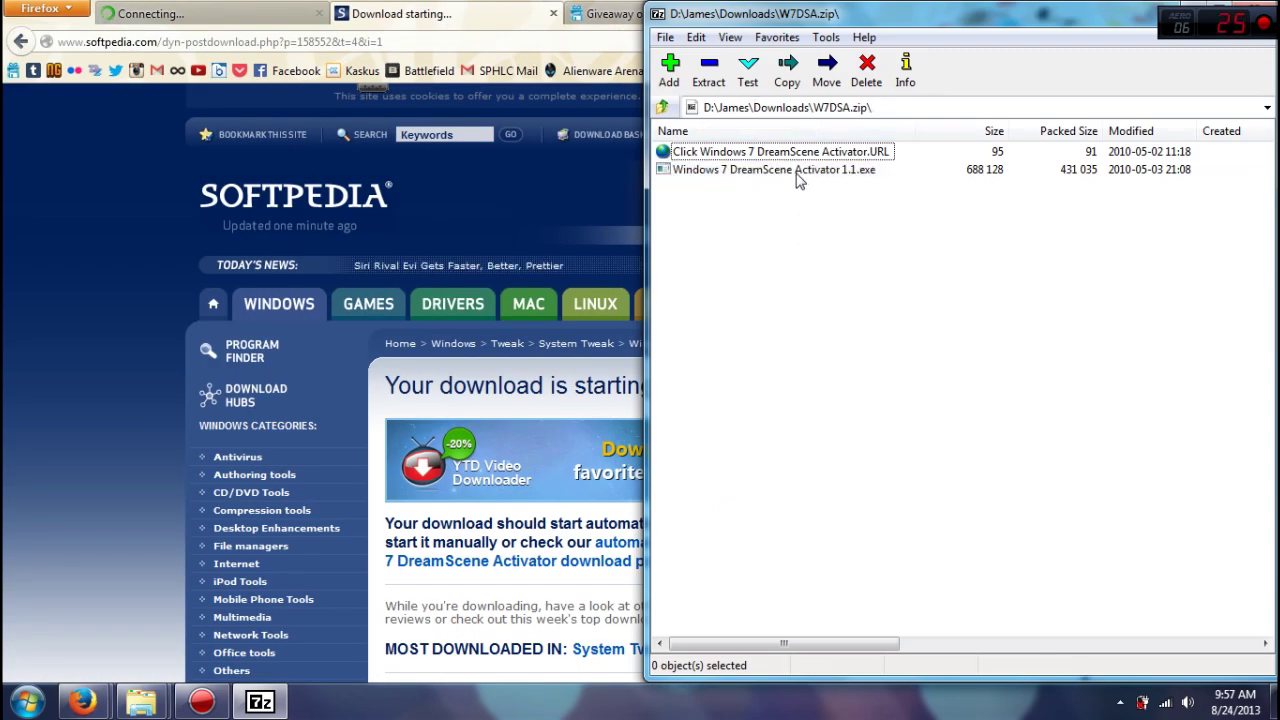
- In a file window snapped beside the archive, create a folder named "Wallpaper for youtube VIdeo" on Local Disk (C:) and open it
{"action": "left_click", "coordinate": [27, 702]}
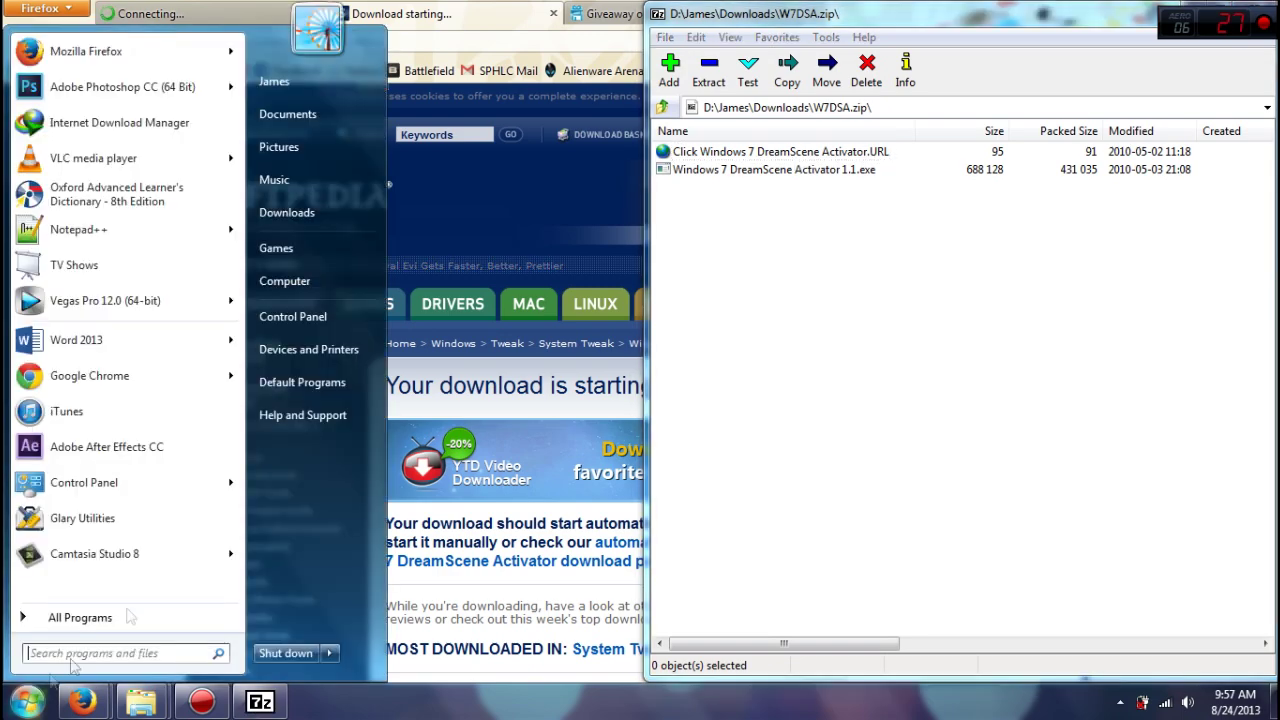
{"action": "left_click", "coordinate": [355, 287]}
{"action": "double_click", "coordinate": [800, 126]}
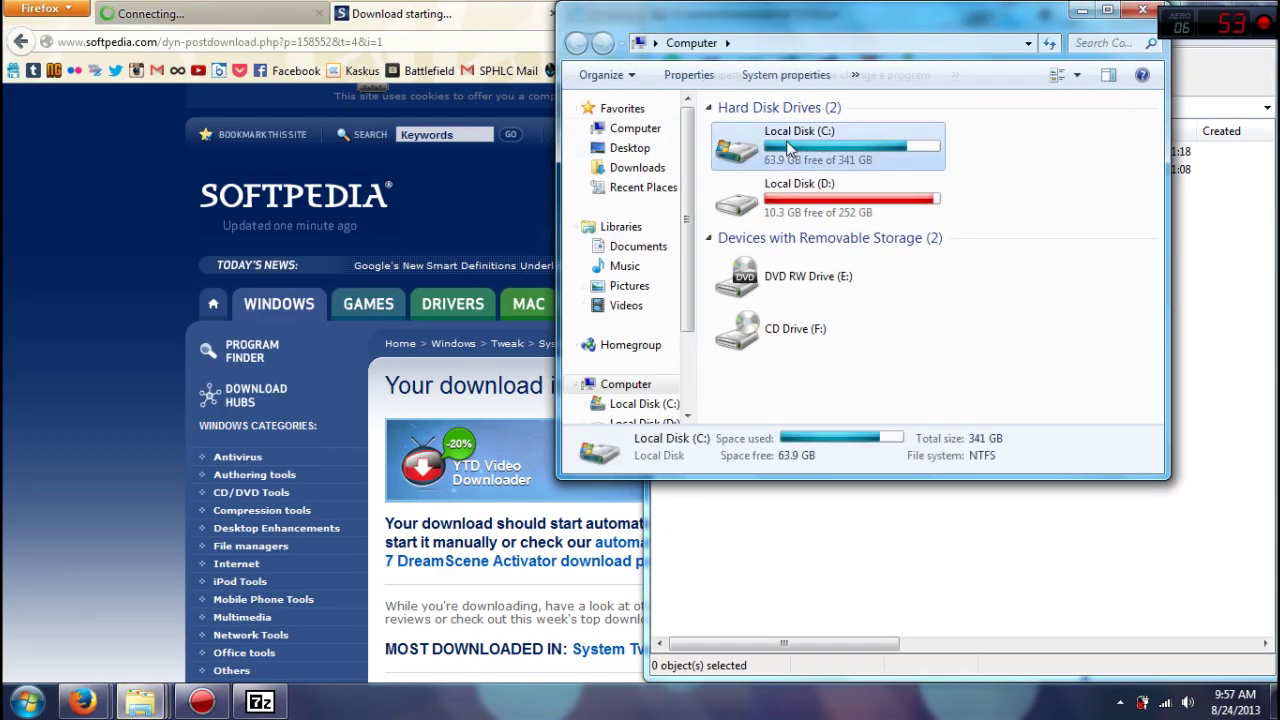
{"action": "key", "text": "super+Left"}
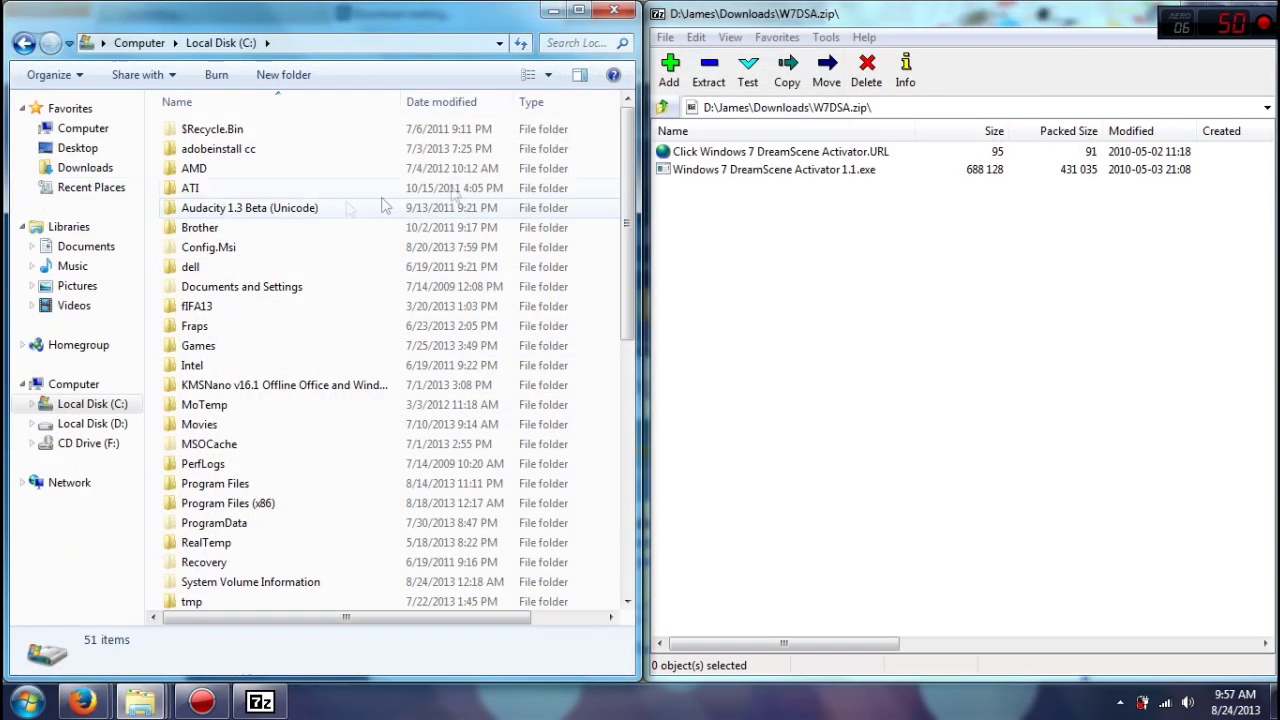
{"action": "left_click", "coordinate": [281, 80]}
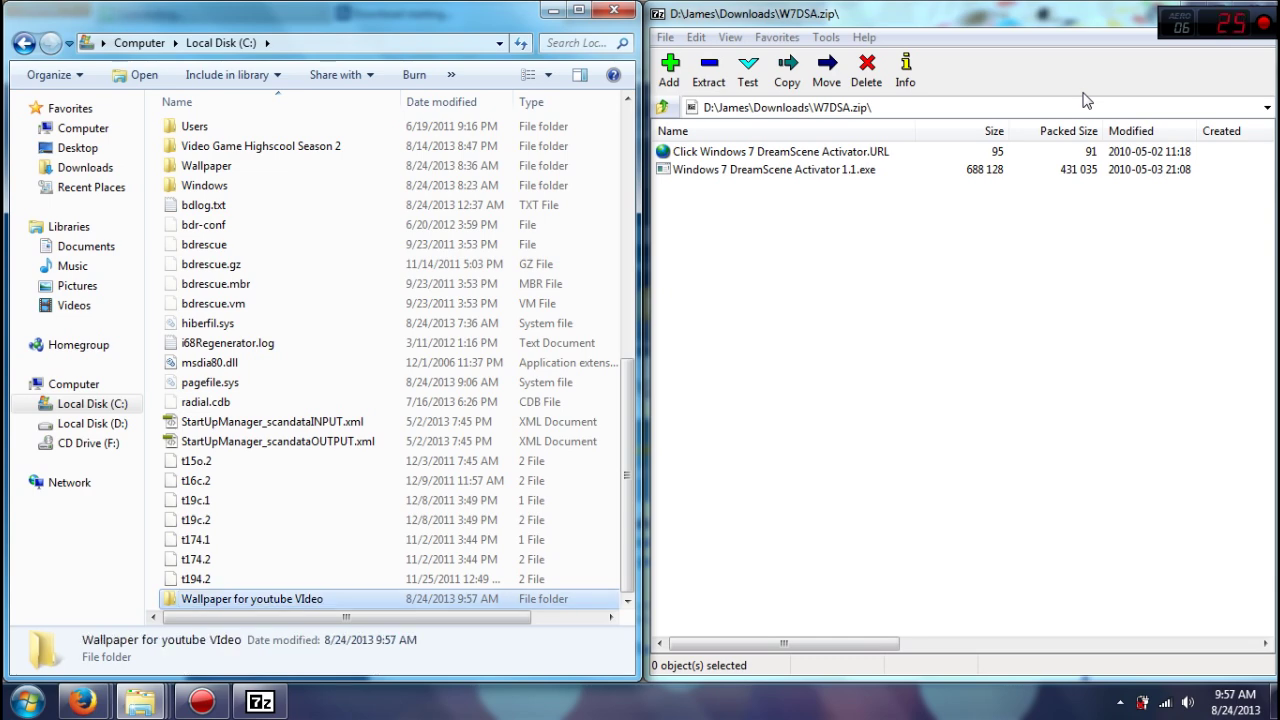
{"action": "key", "text": "Return"}
- Extract both files from W7DSA.zip into the "Wallpaper for youtube VIdeo" folder and dismiss the archive window
{"action": "left_click", "coordinate": [976, 273]}
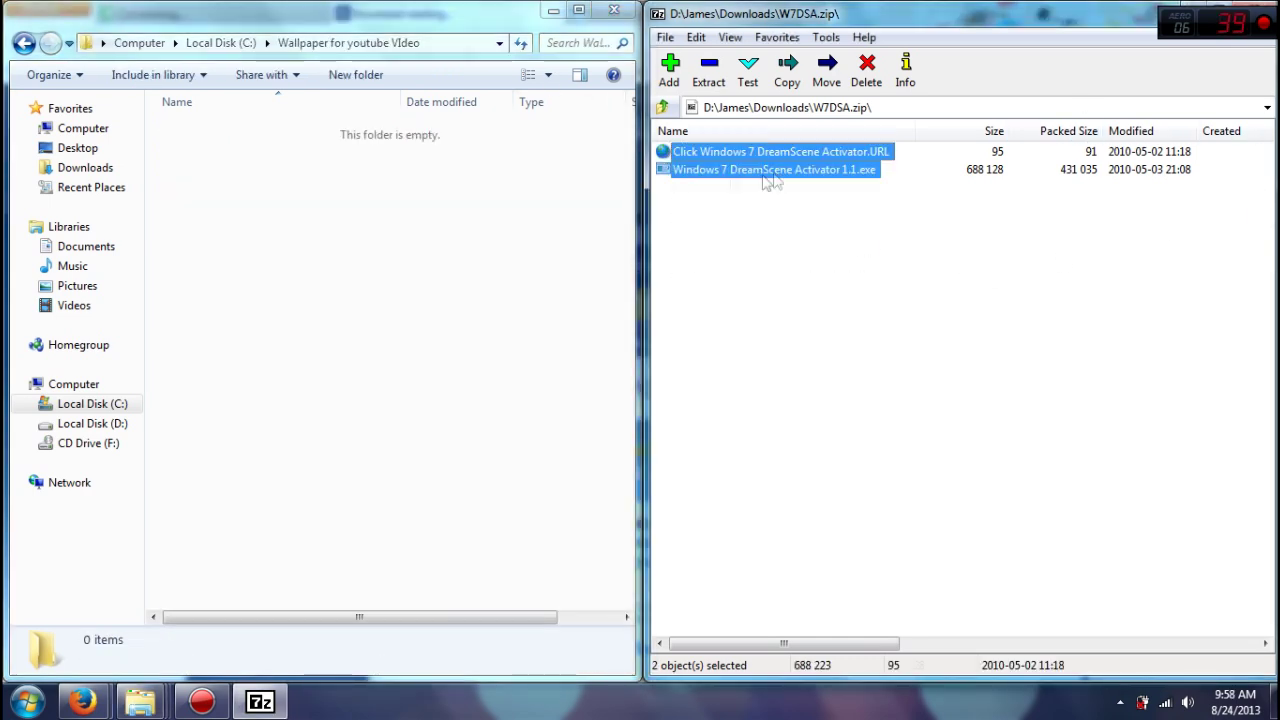
{"action": "left_click_drag", "start_coordinate": [763, 182], "coordinate": [269, 226]}
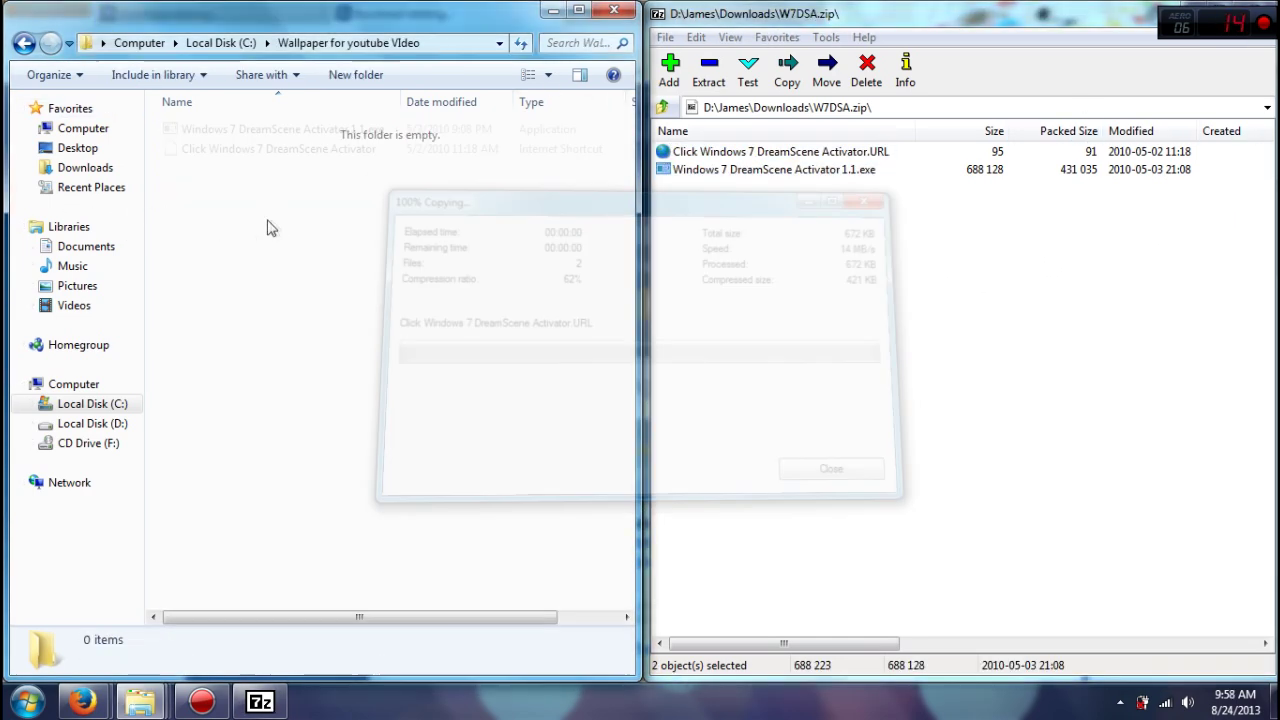
{"action": "double_click", "coordinate": [1013, 27]}
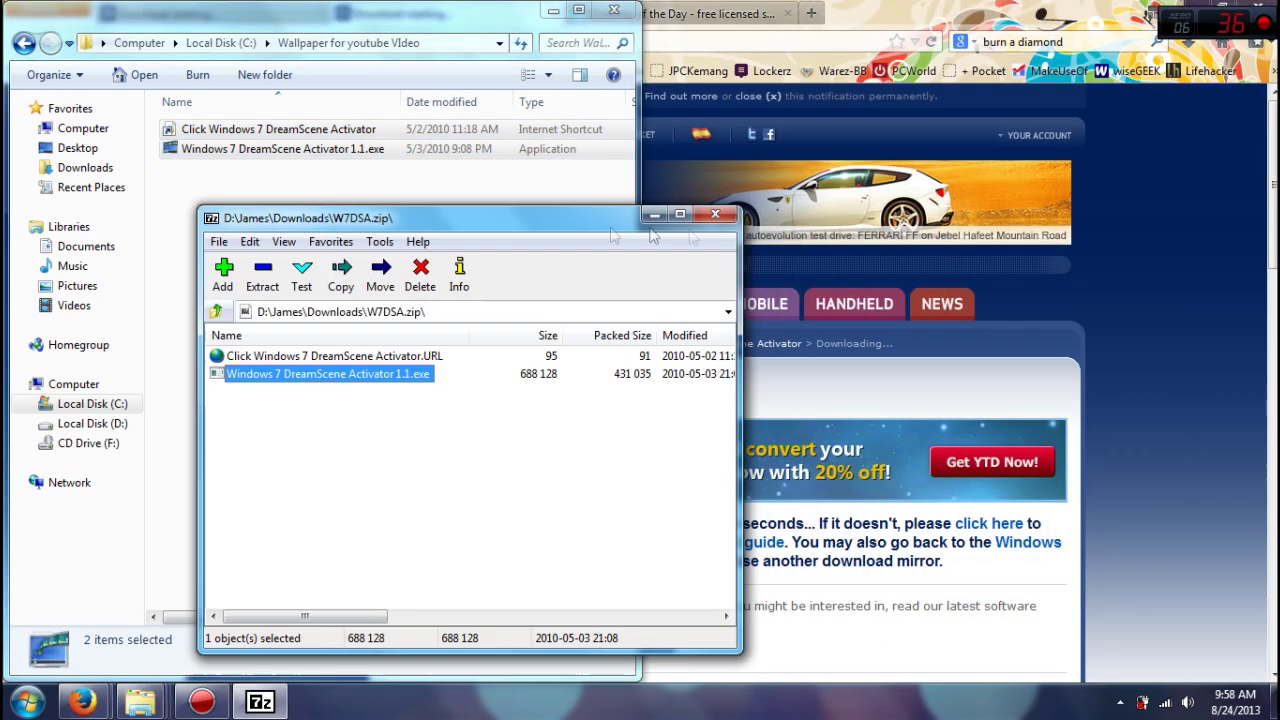
{"action": "left_click", "coordinate": [625, 226]}
- Run Windows 7 DreamScene Activator 1.1.exe, show the computer's restart option without using it, and close the activator
{"action": "left_click", "coordinate": [410, 138]}
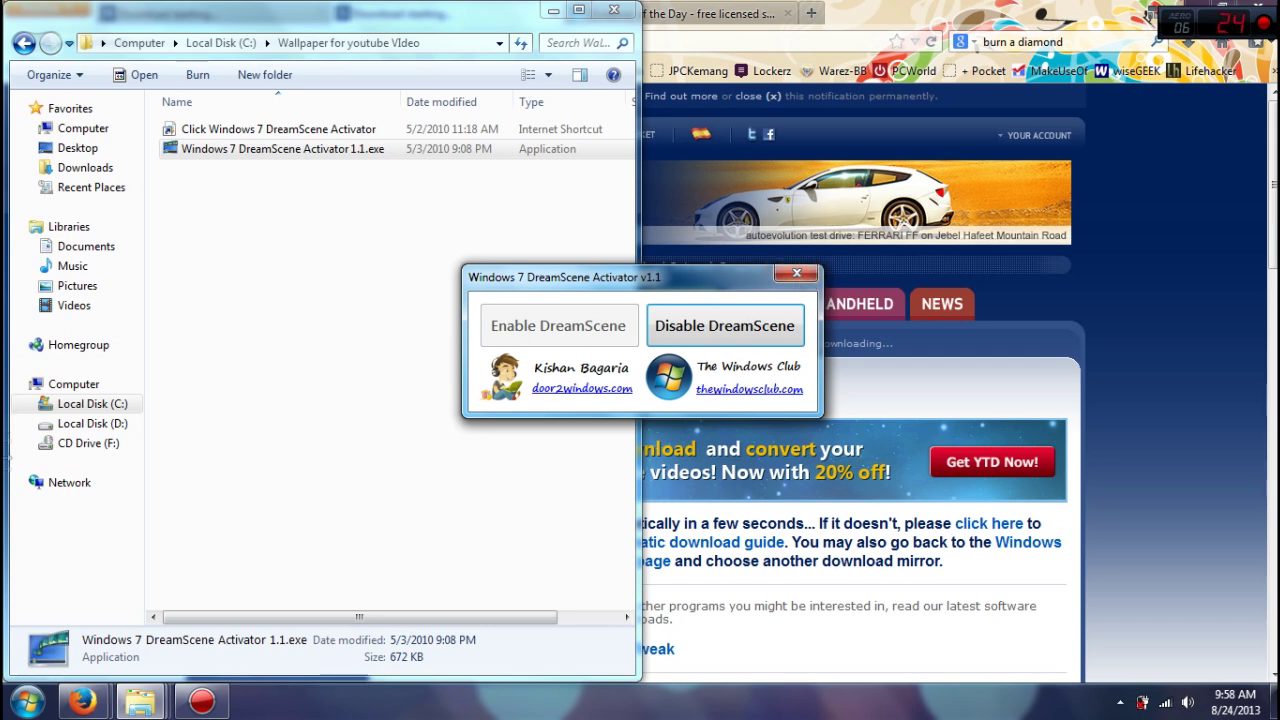
{"action": "key", "text": "super"}
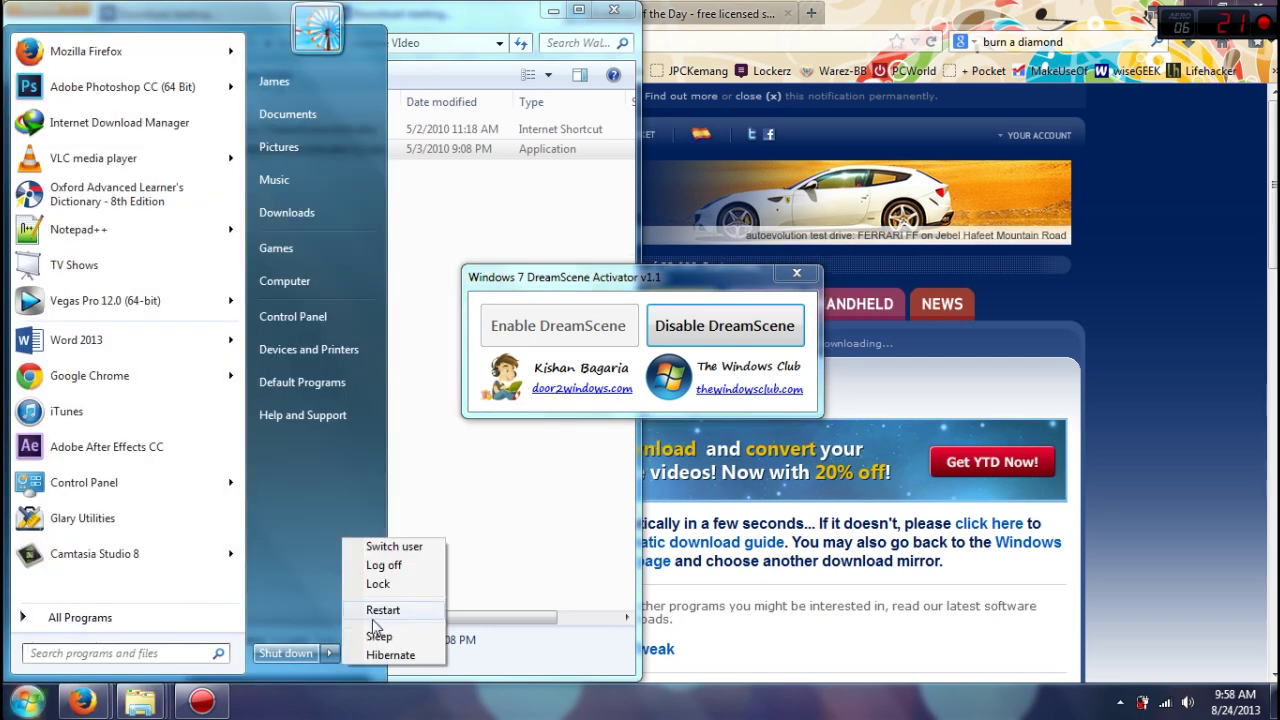
{"action": "left_click", "coordinate": [826, 312]}
{"action": "left_click", "coordinate": [806, 276]}
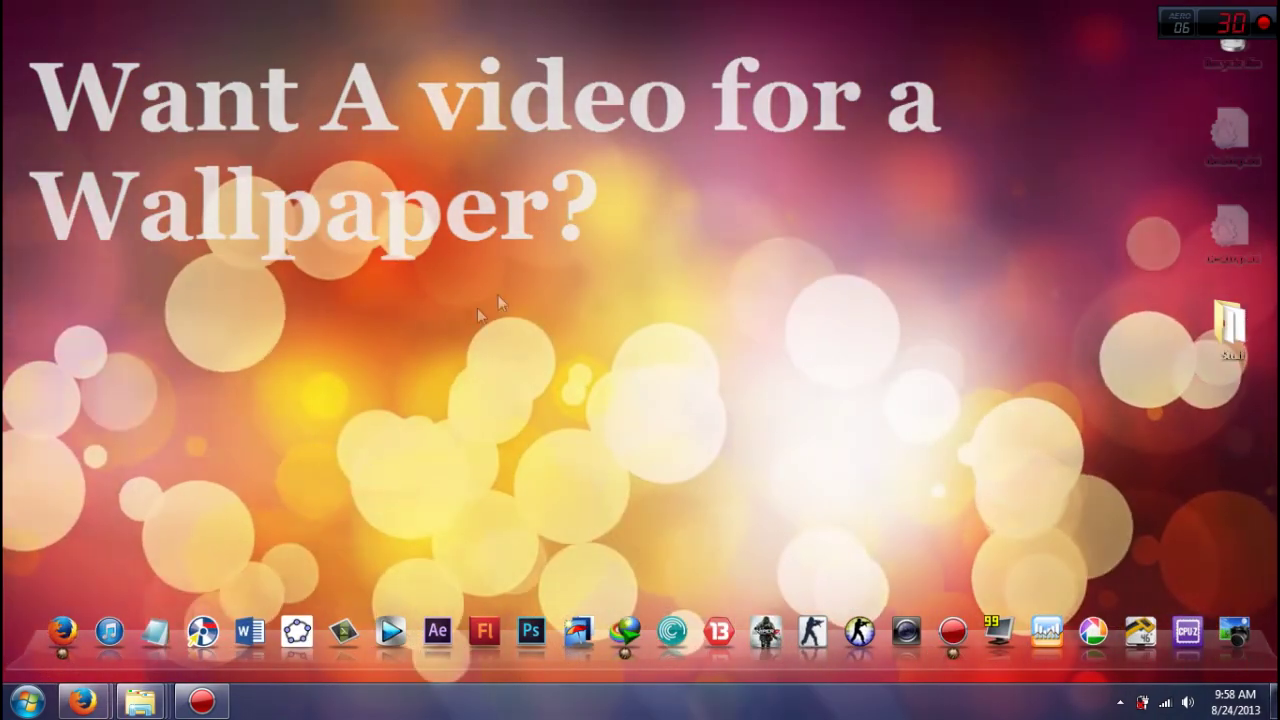
- Set Wallpaper Video YouTube.wmv from the Wallpaper Video YouTube folder as the desktop background
{"action": "left_click", "coordinate": [140, 700]}
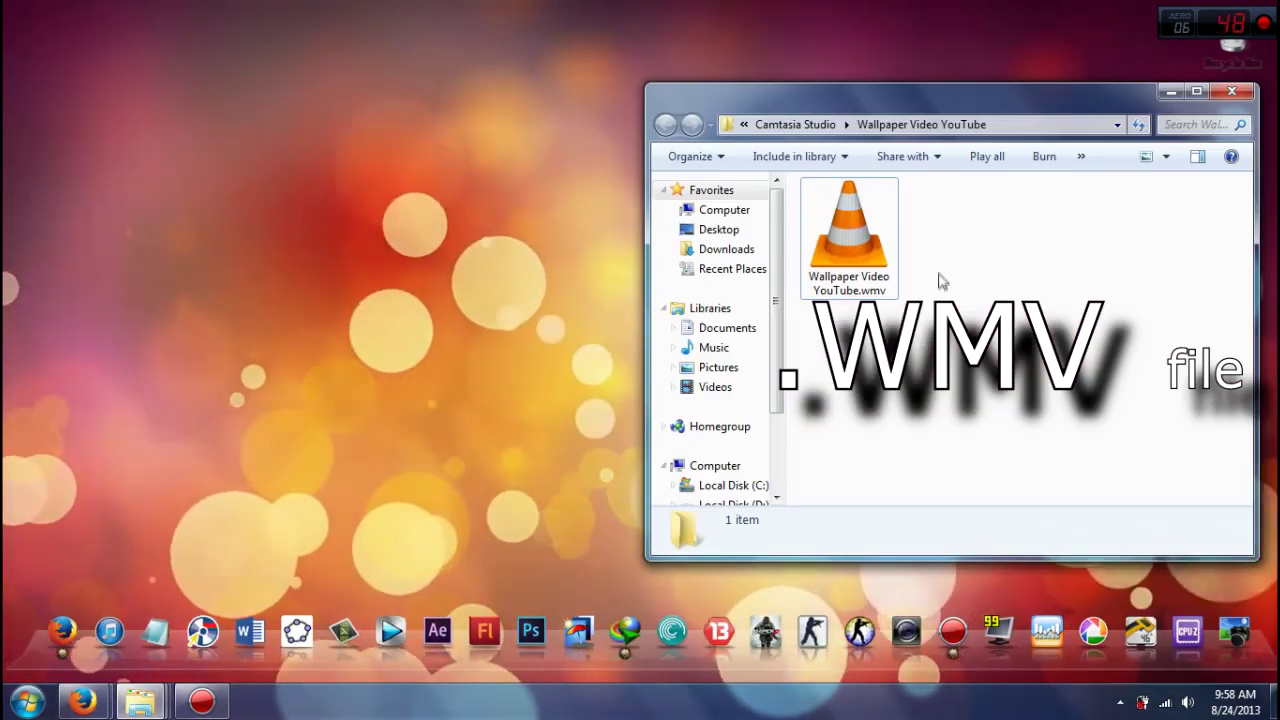
{"action": "left_click", "coordinate": [849, 240]}
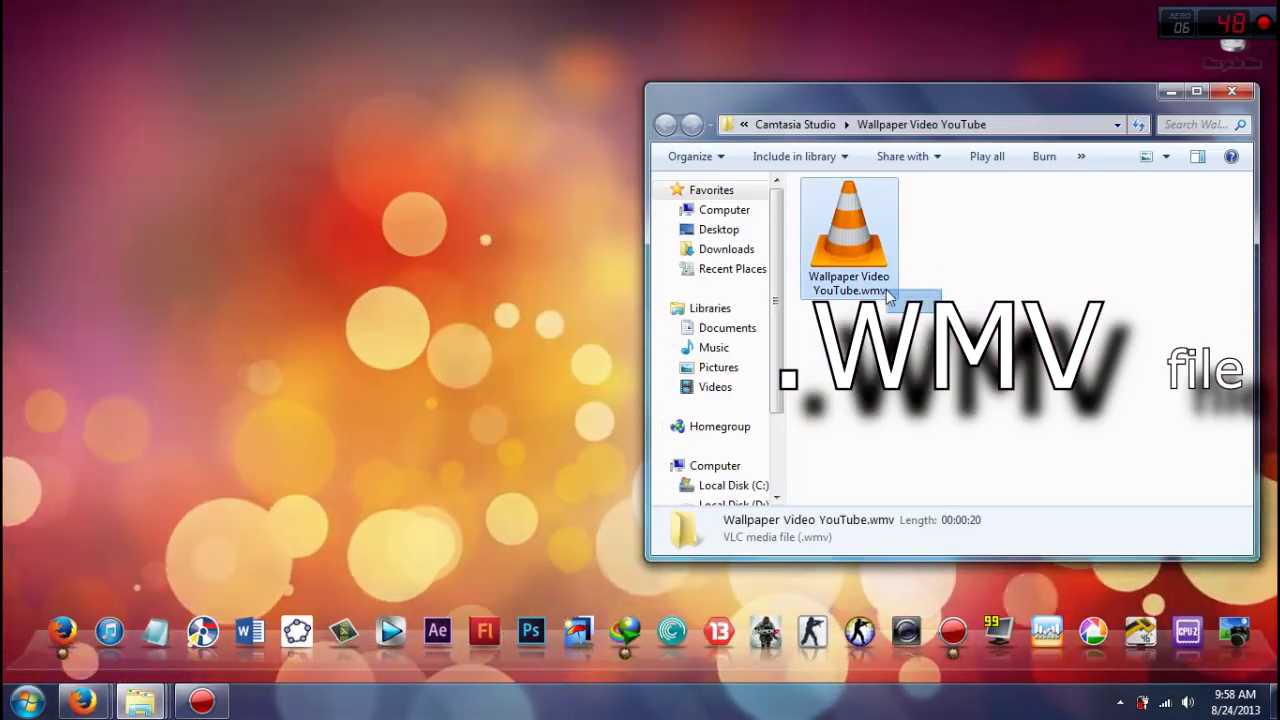
{"action": "left_click", "coordinate": [858, 300]}
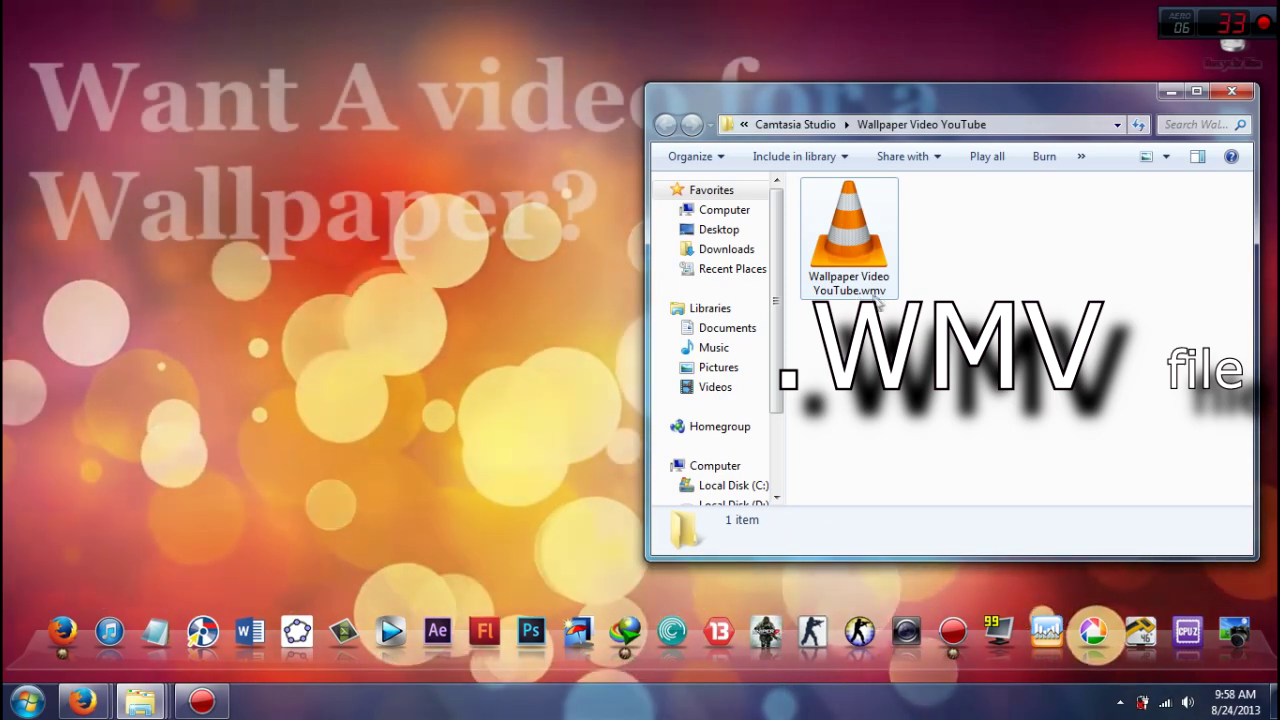
{"action": "double_click", "coordinate": [849, 232]}
{"action": "right_click", "coordinate": [855, 207]}
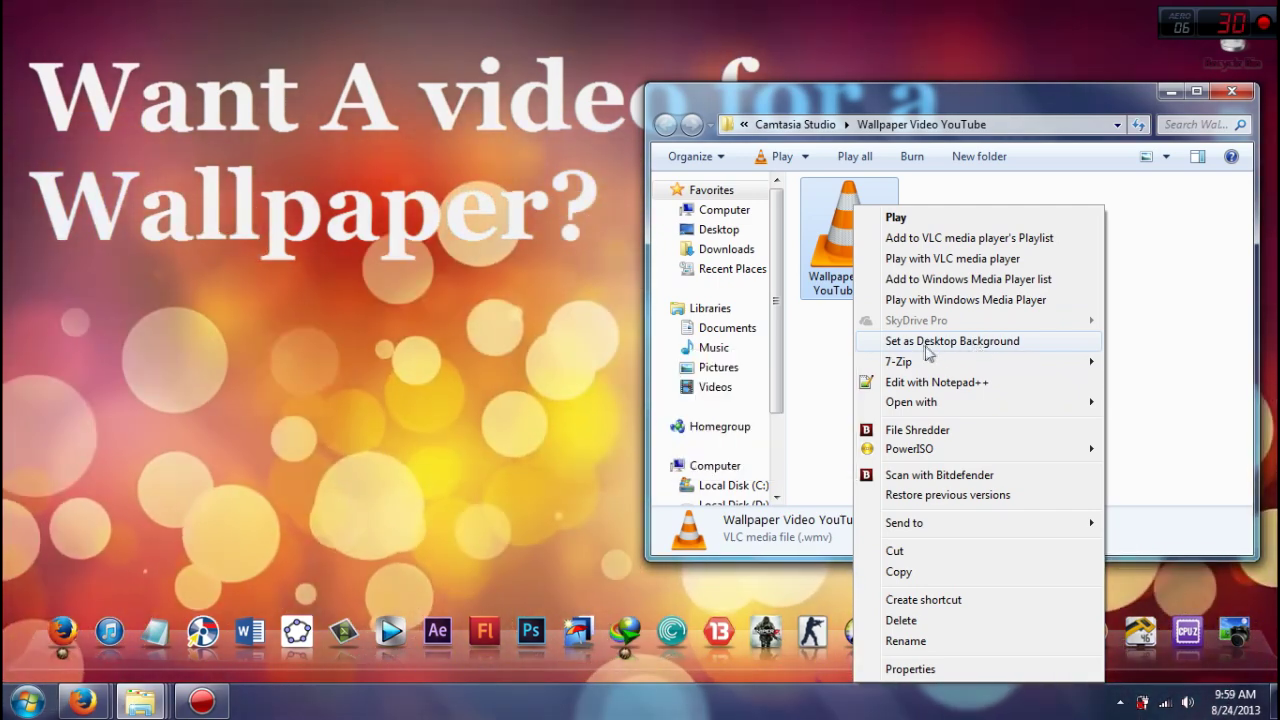
{"action": "left_click", "coordinate": [960, 344]}
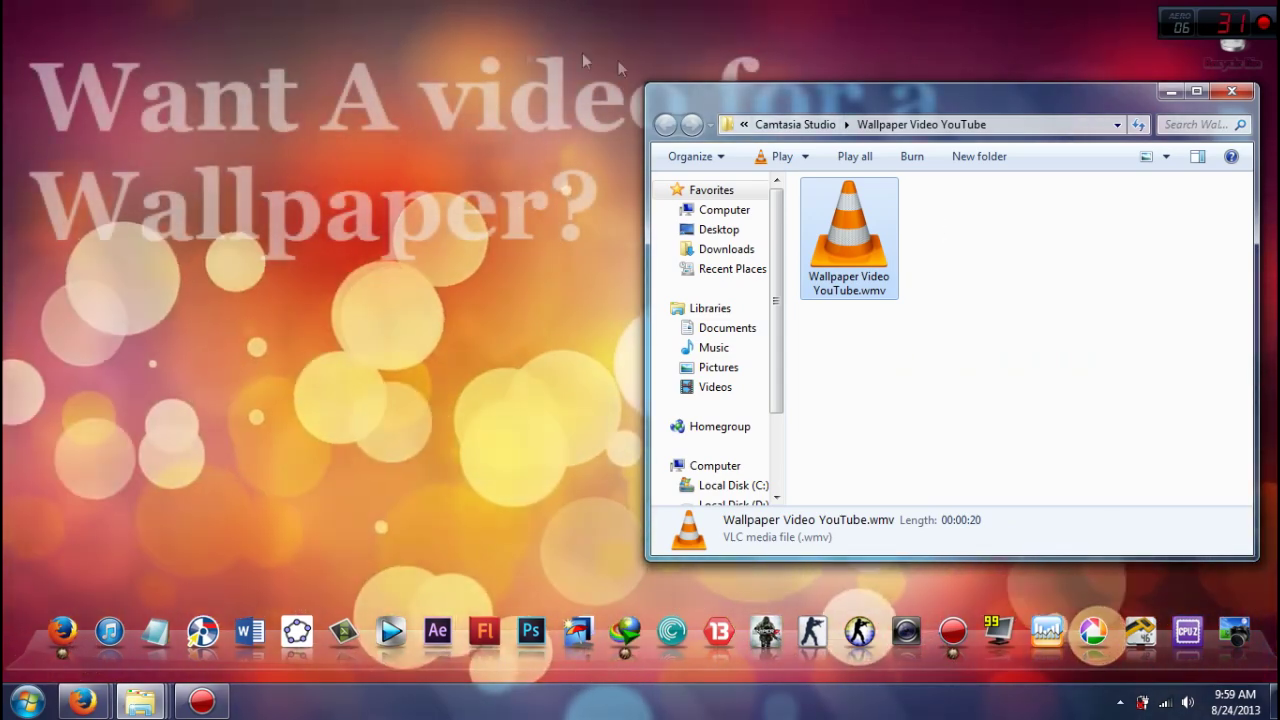
- Set San Francisco Skyline.wmv from the Wallpaper folder on Local Disk (C:) as the desktop background and minimize the folder window
{"action": "left_click_drag", "start_coordinate": [778, 292], "coordinate": [781, 388]}
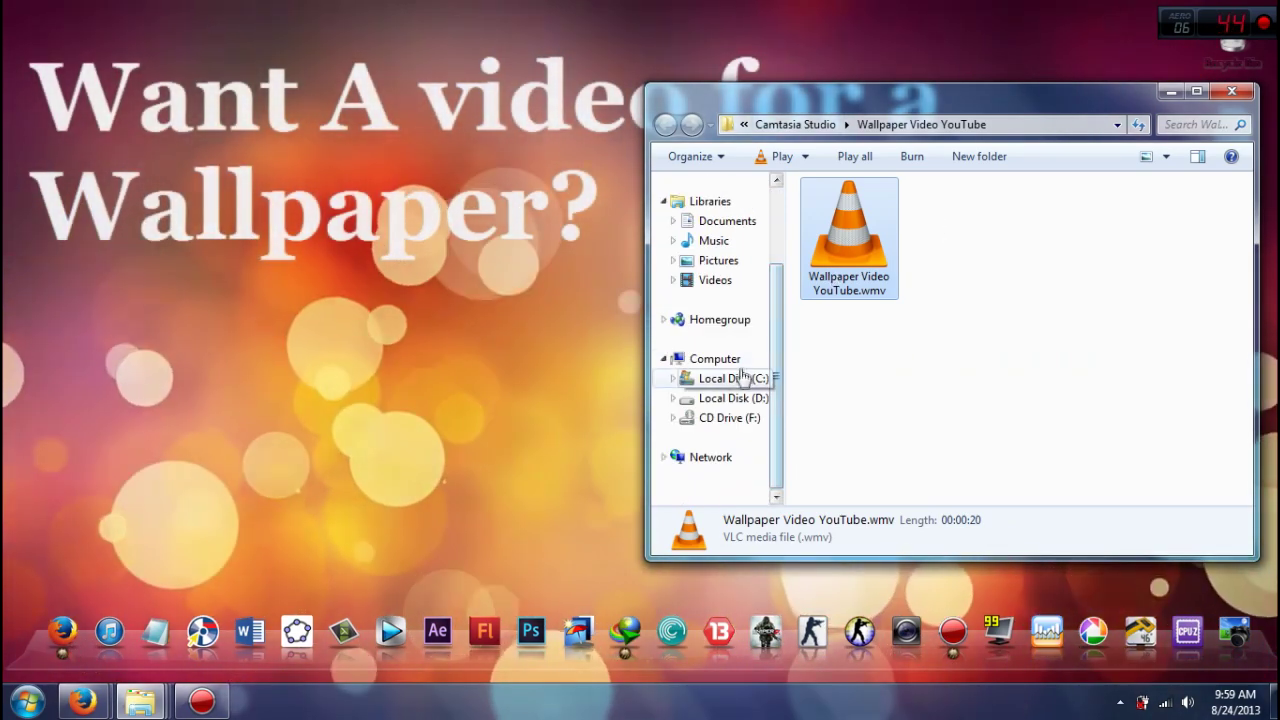
{"action": "left_click", "coordinate": [712, 380]}
{"action": "double_click", "coordinate": [808, 320]}
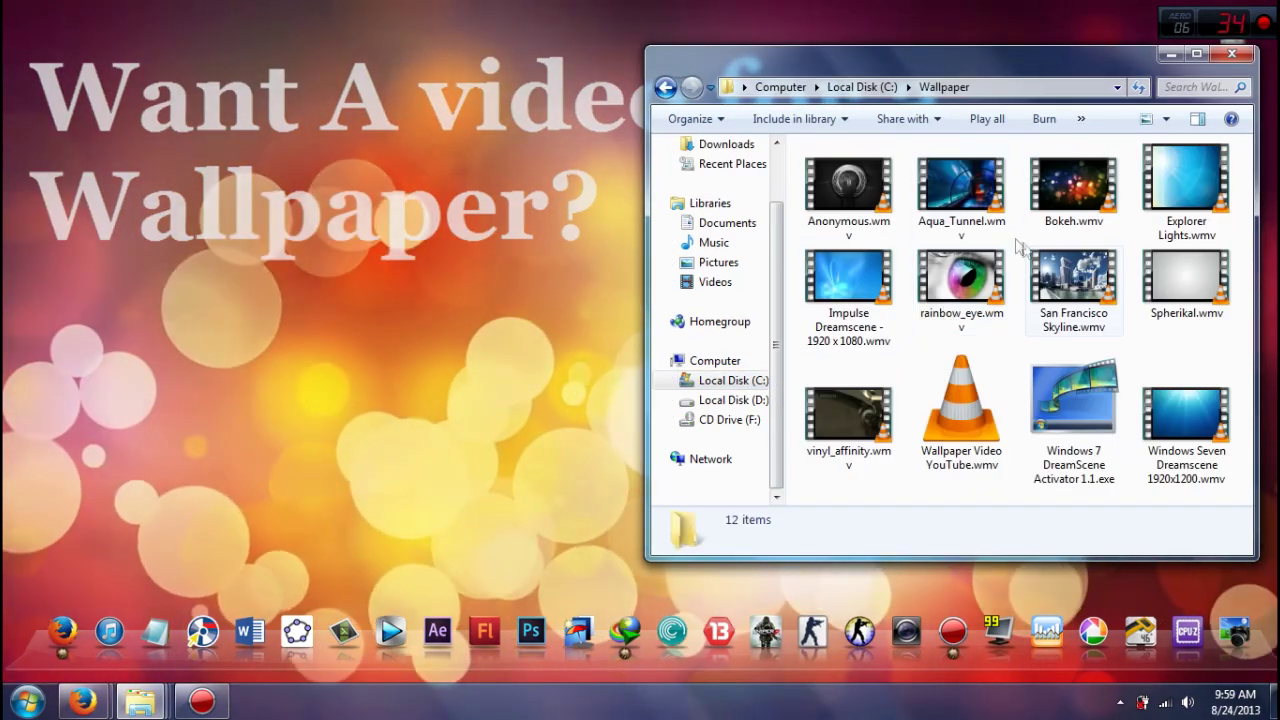
{"action": "right_click", "coordinate": [1088, 275]}
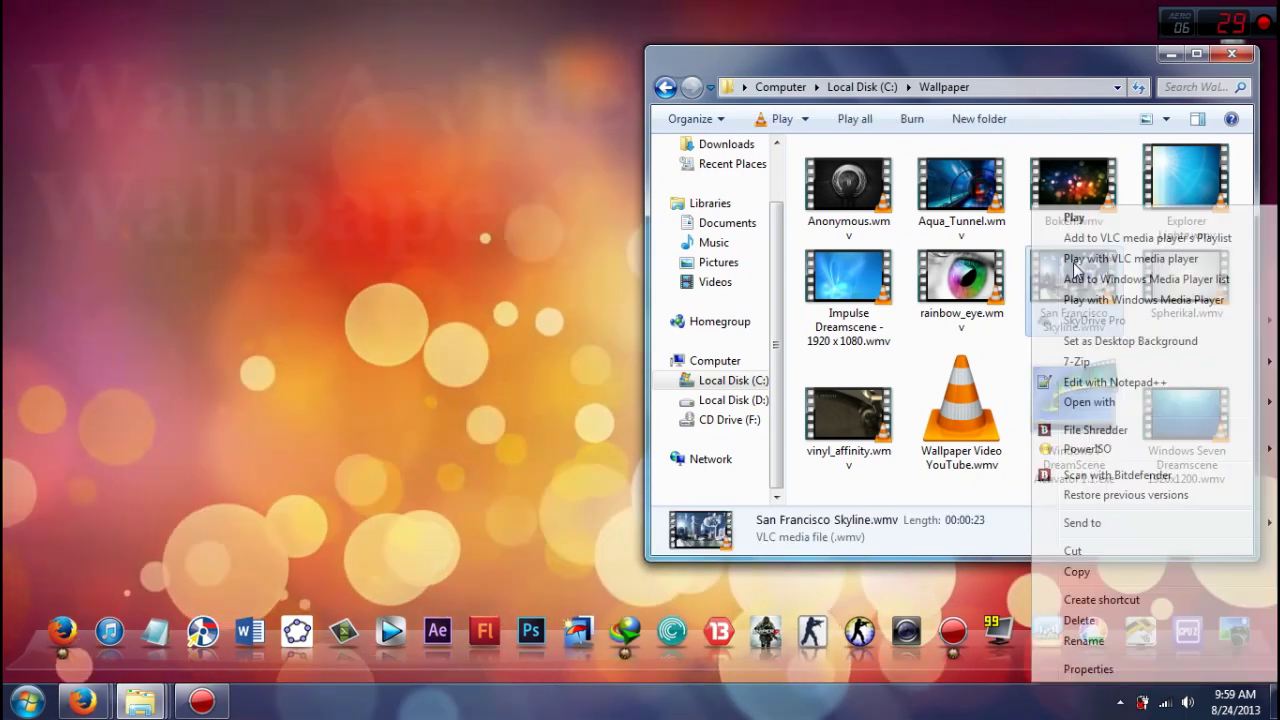
{"action": "left_click", "coordinate": [1160, 341]}
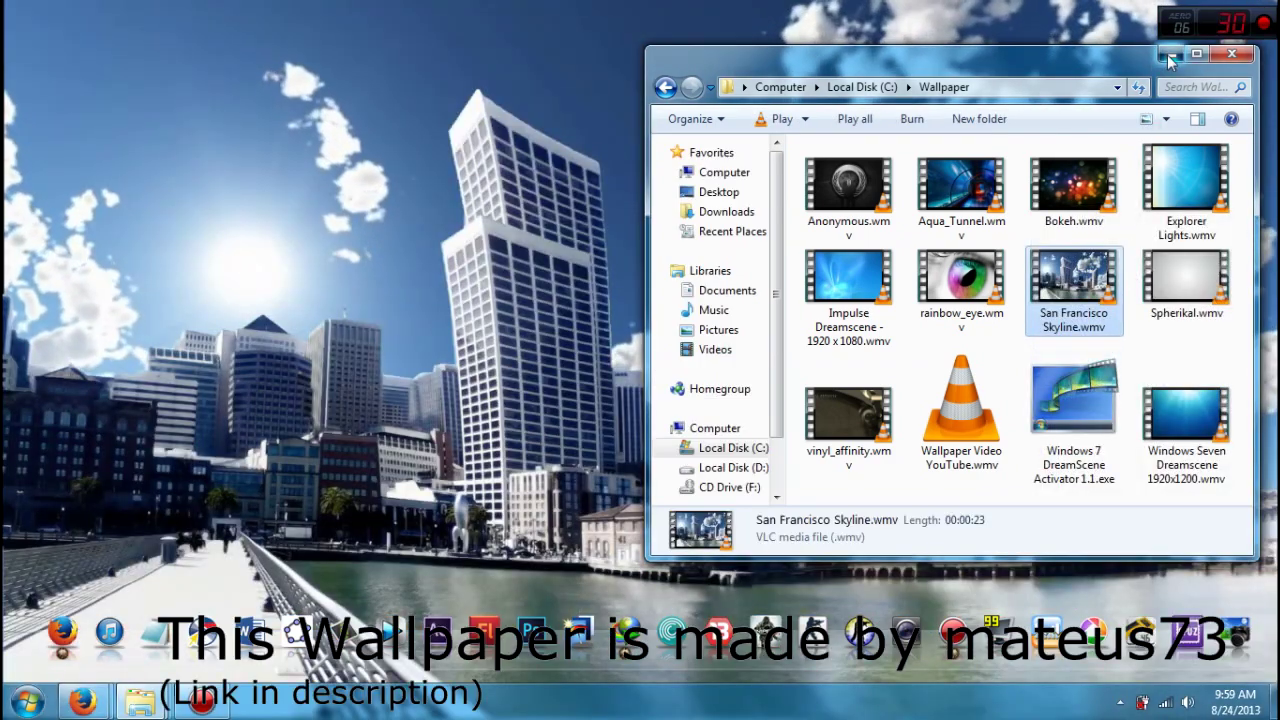
{"action": "left_click", "coordinate": [1170, 54]}
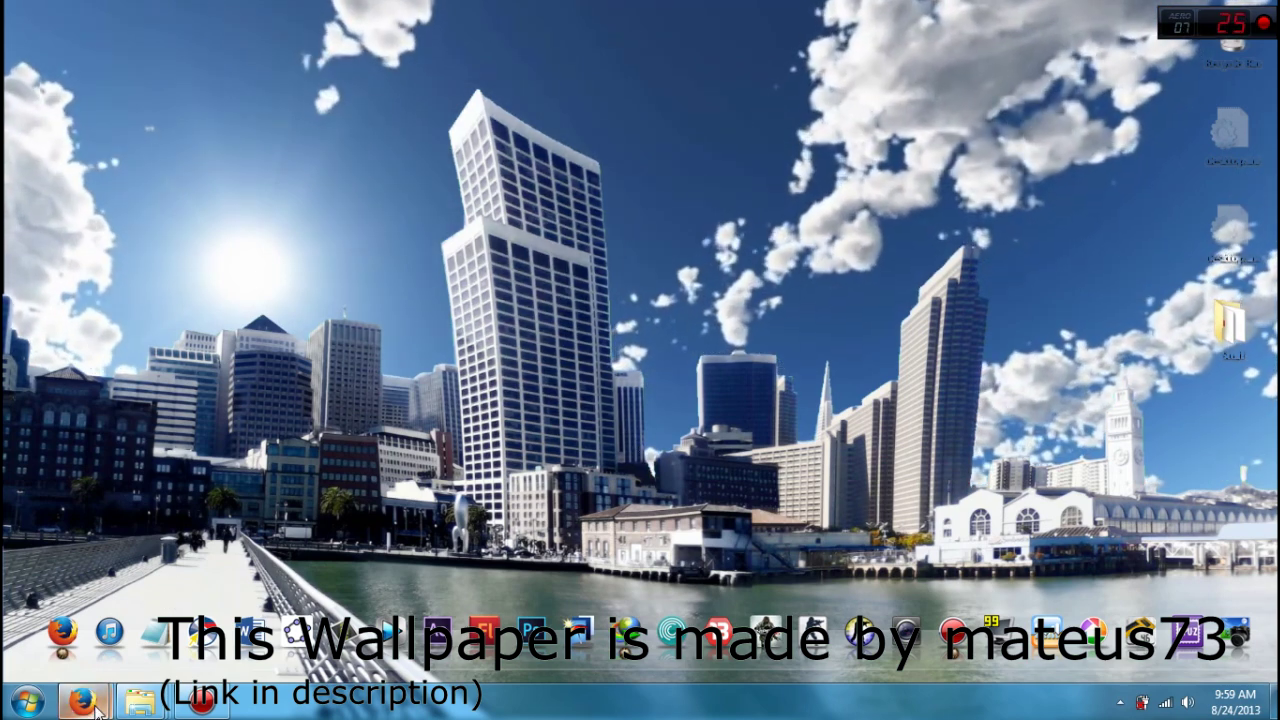
- Switch to Firefox, dismiss the second W7DSA.zip download prompt, and return to the desktop
{"action": "mouse_move", "coordinate": [82, 700]}
{"action": "left_click", "coordinate": [125, 605]}
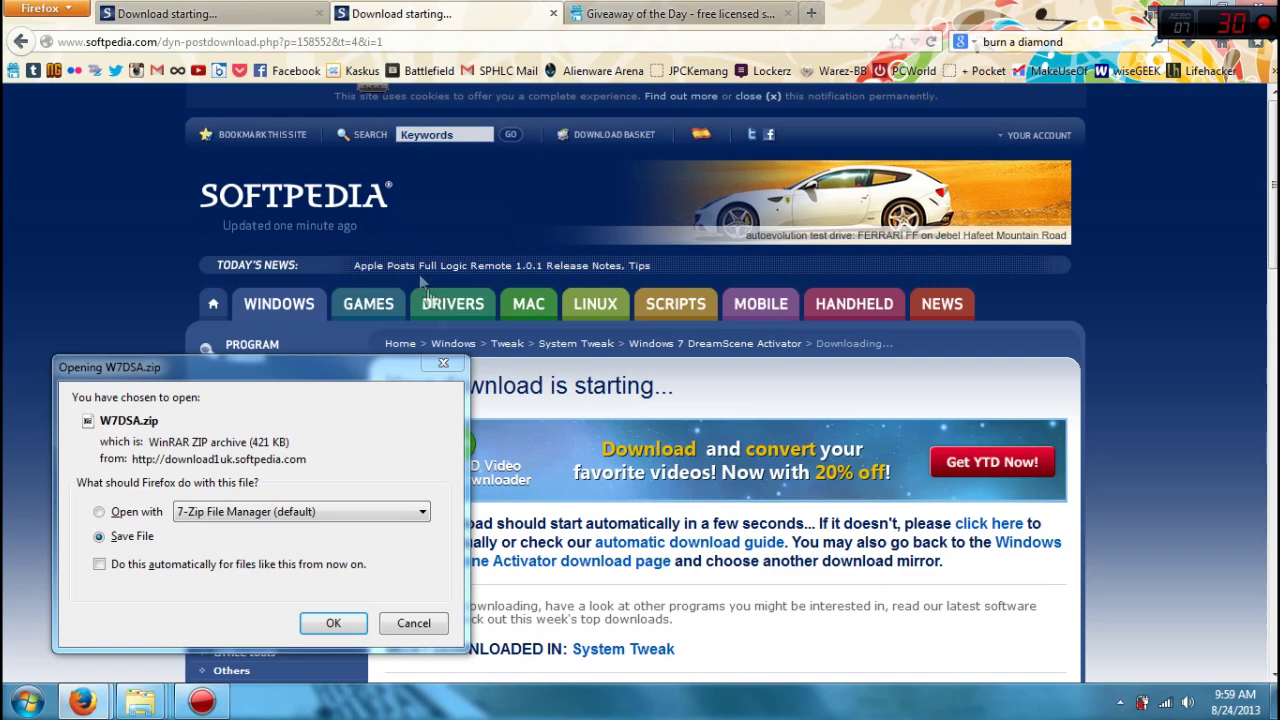
{"action": "left_click", "coordinate": [443, 363]}
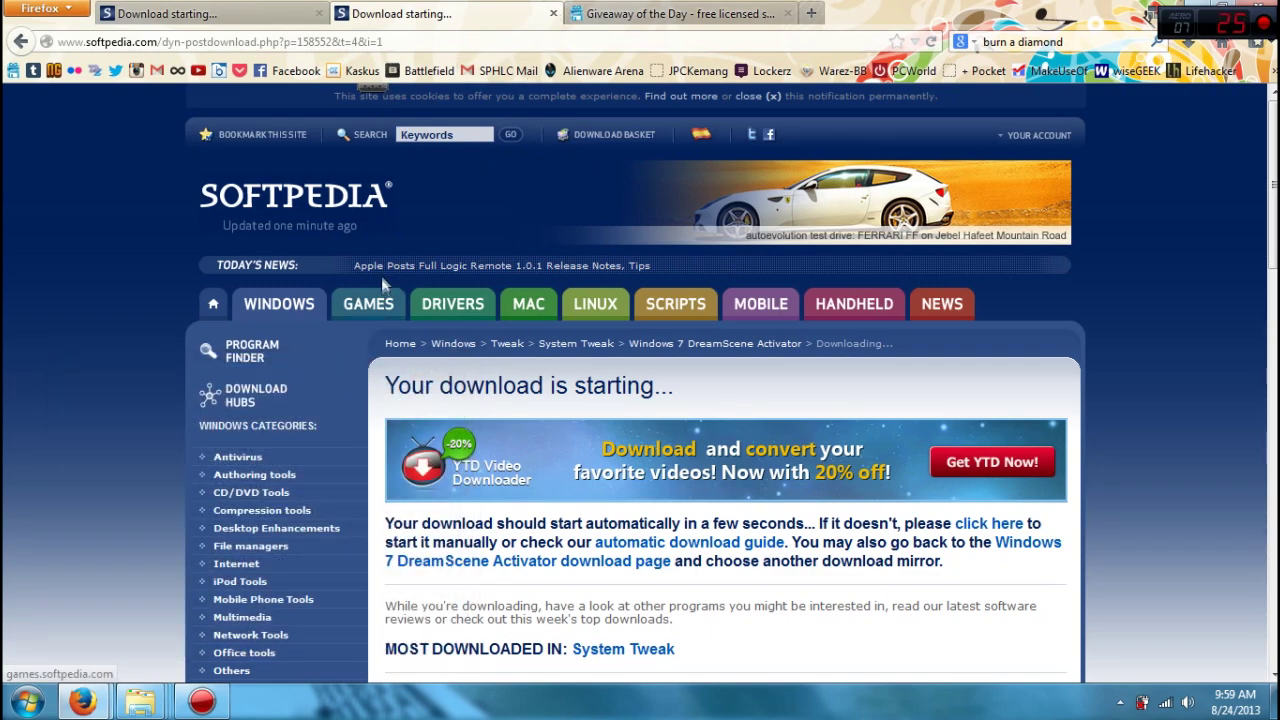
{"action": "key", "text": "alt+Tab"}
{"action": "key", "text": "alt+Tab"}
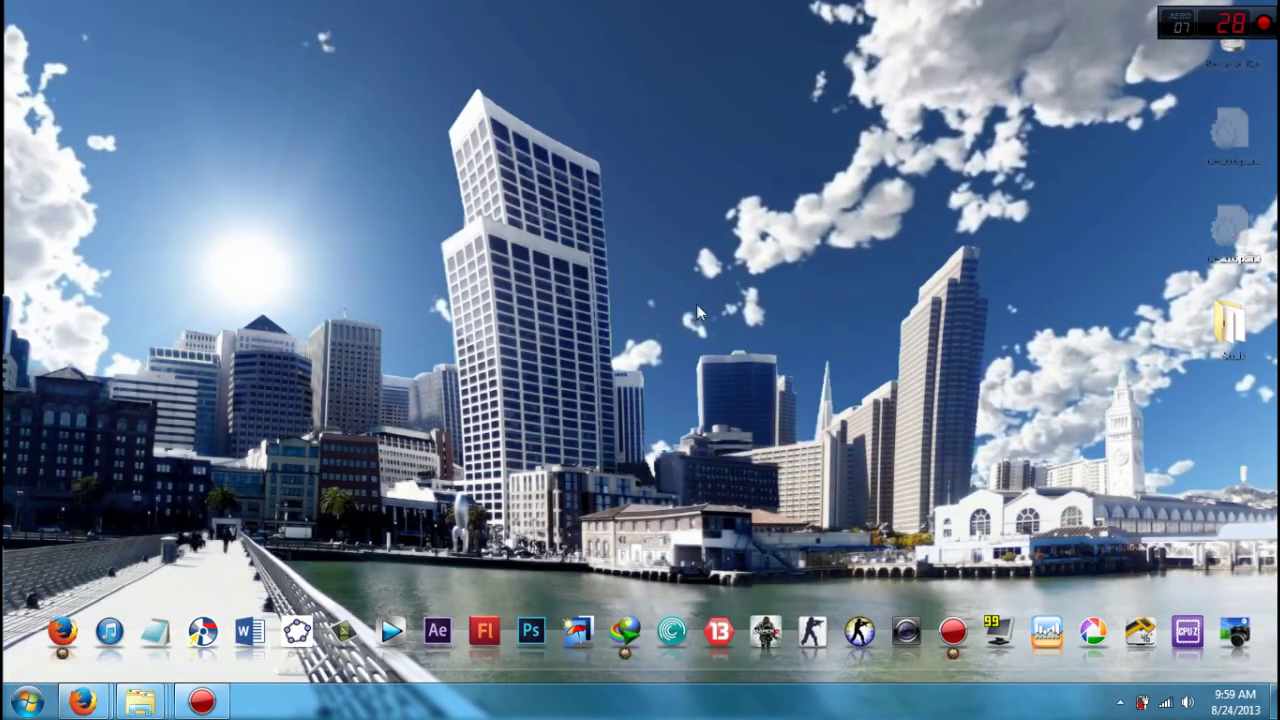
- Refresh the desktop, and pause and resume the DreamScene video background
{"action": "right_click", "coordinate": [686, 303]}
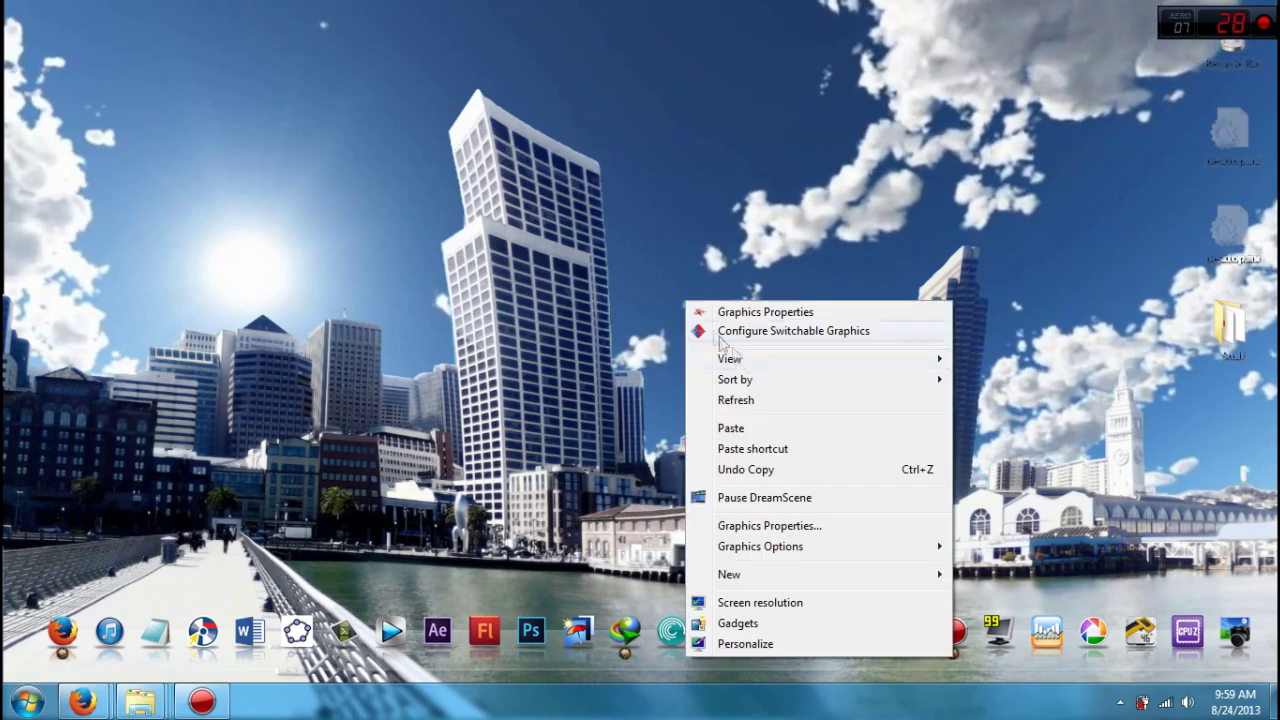
{"action": "left_click", "coordinate": [722, 401]}
{"action": "right_click", "coordinate": [852, 163]}
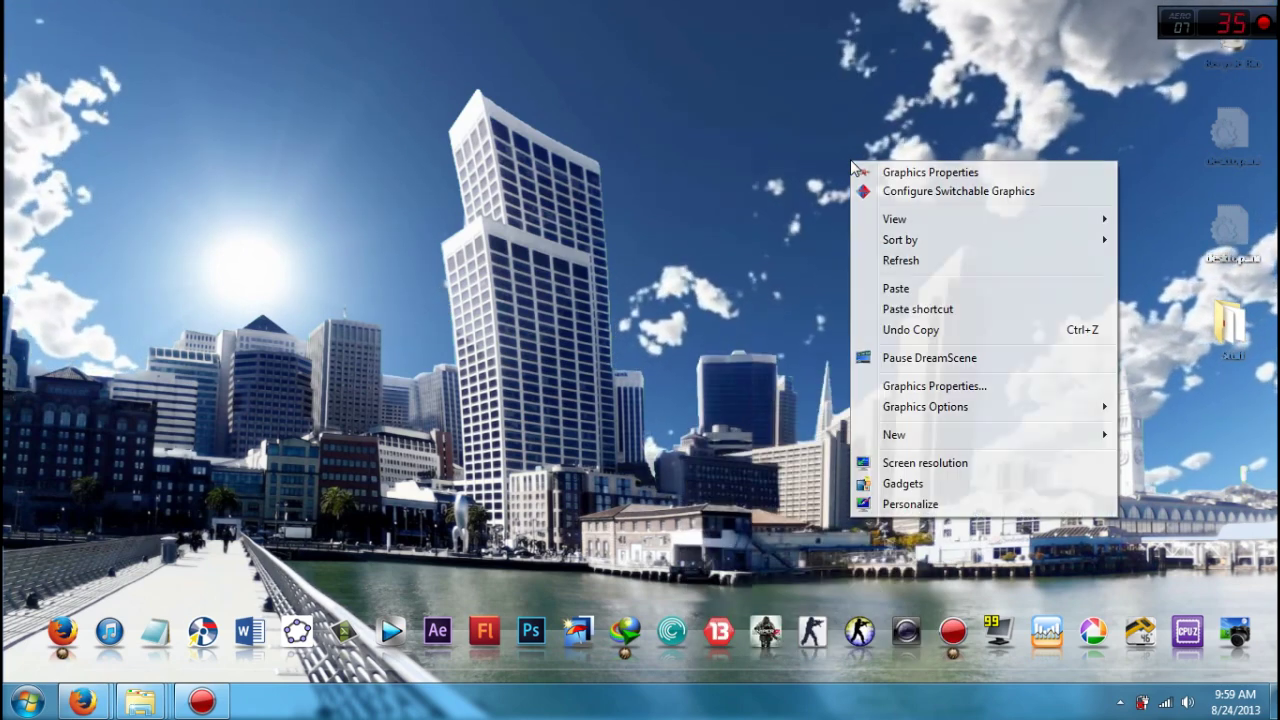
{"action": "left_click", "coordinate": [895, 357]}
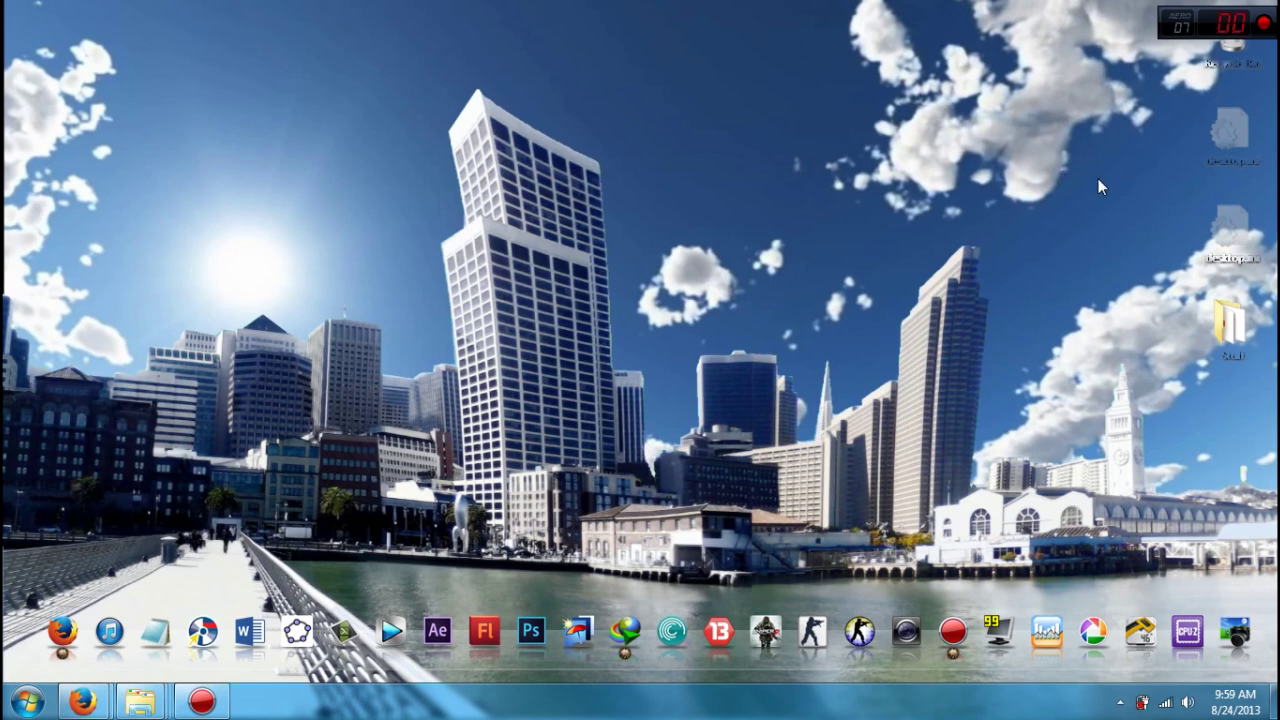
{"action": "right_click", "coordinate": [1069, 227]}
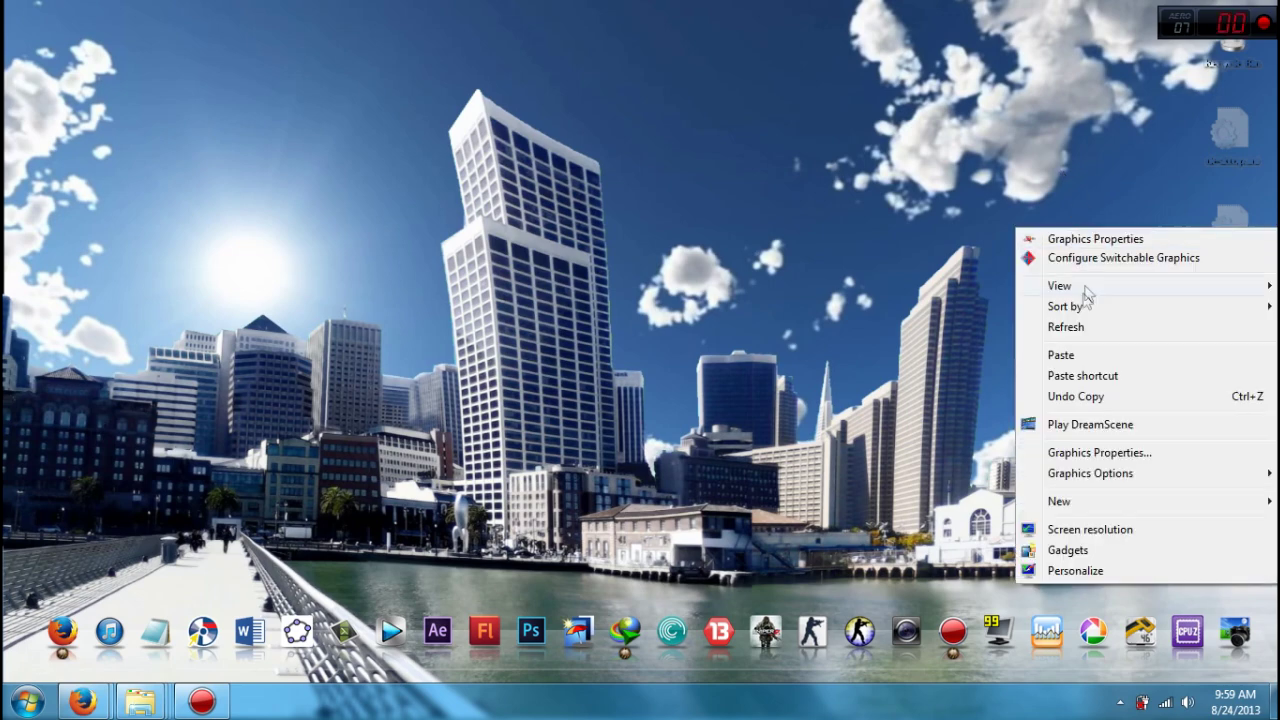
{"action": "left_click", "coordinate": [1087, 425]}
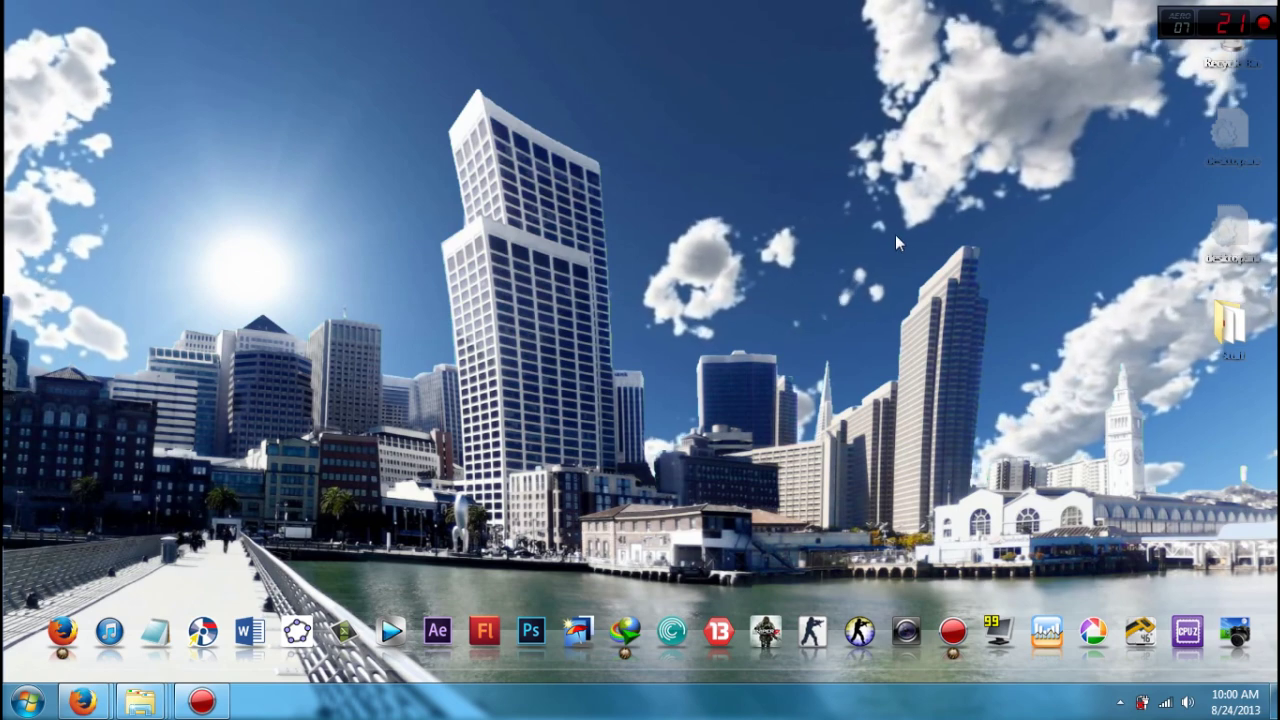